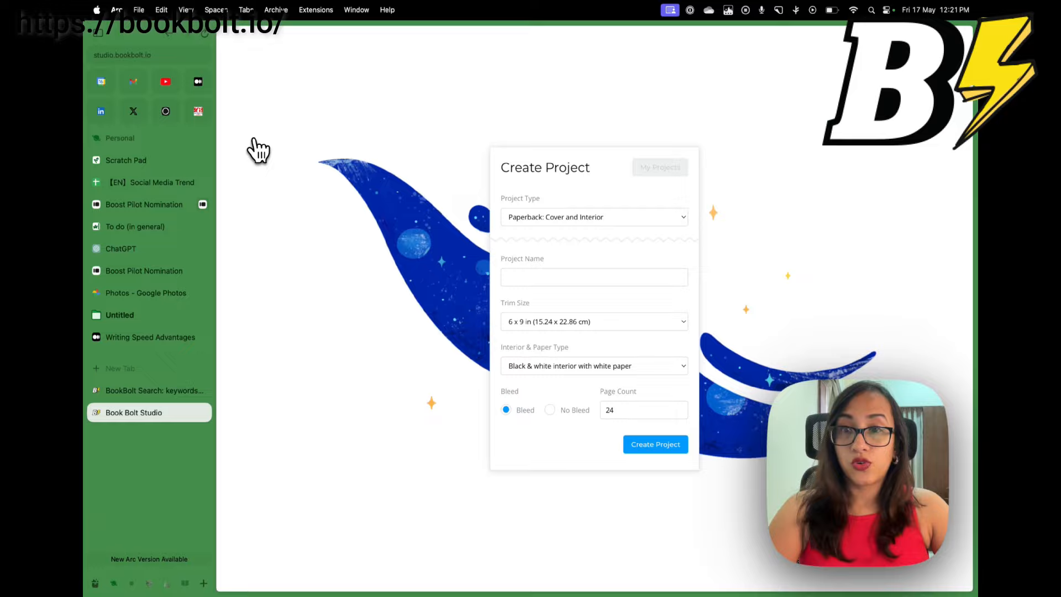
# Keep the project type as Paperback: Cover and Interior and name the project "Students Planner 2024"
pyautogui.click(550, 223)
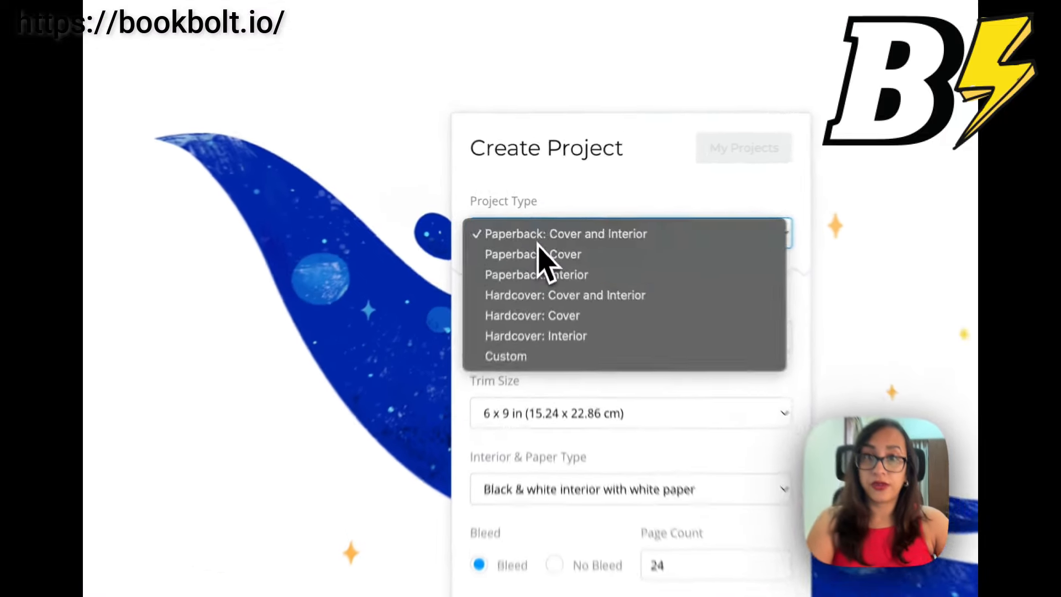
pyautogui.click(540, 221)
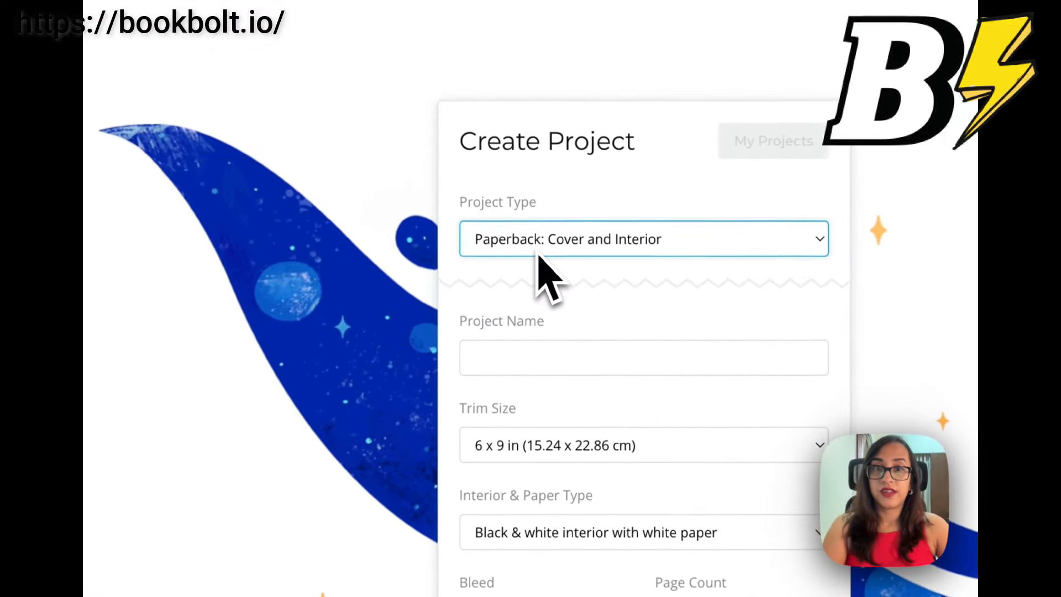
pyautogui.click(526, 354)
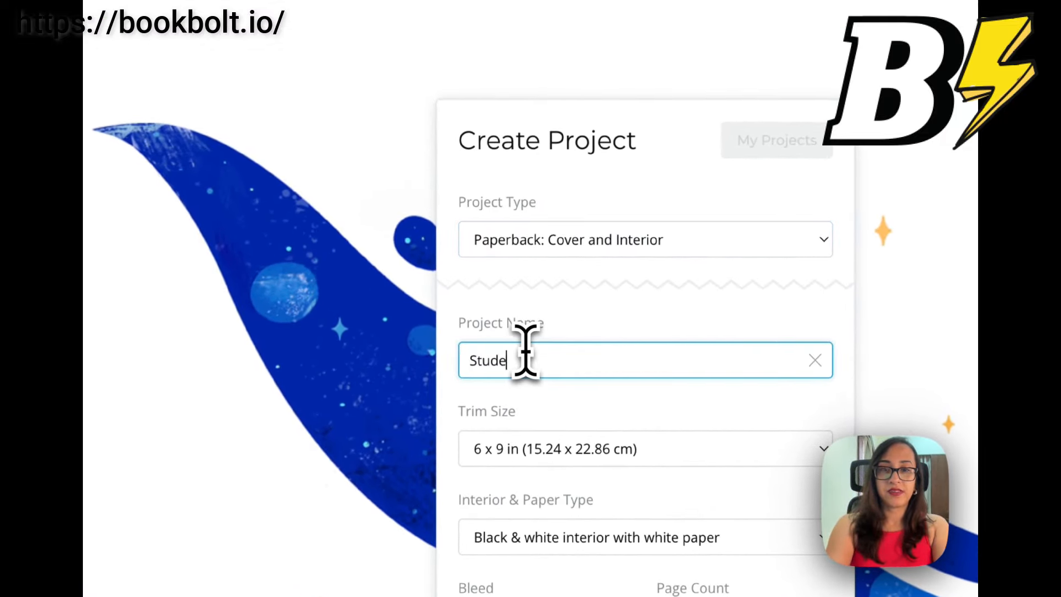
pyautogui.write('Students Planner 2024')
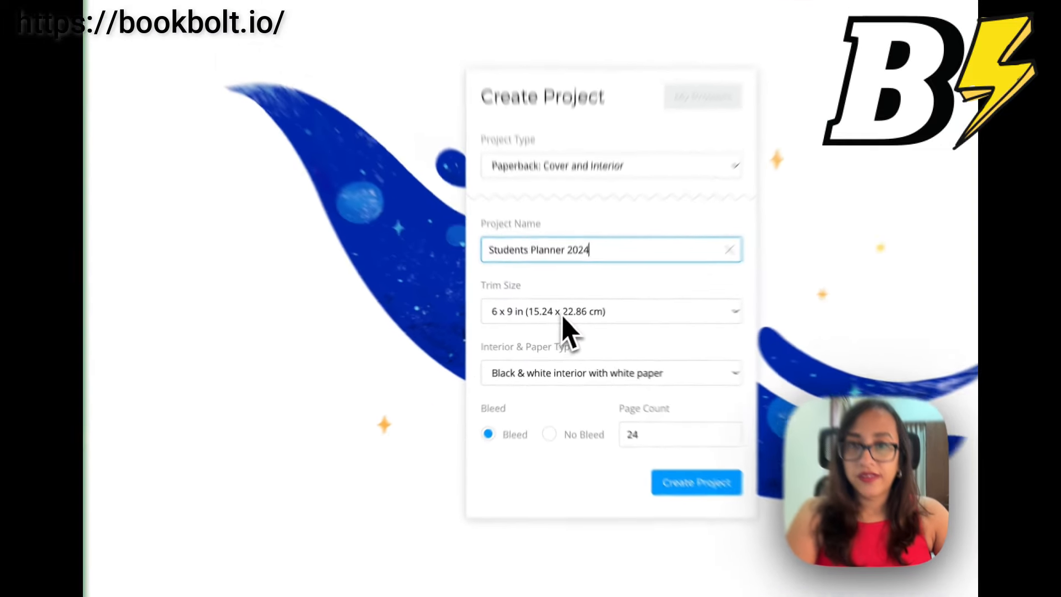
# Set the trim size to 5 x 8 in and the paper type to Premium color interior with white paper
pyautogui.click(531, 319)
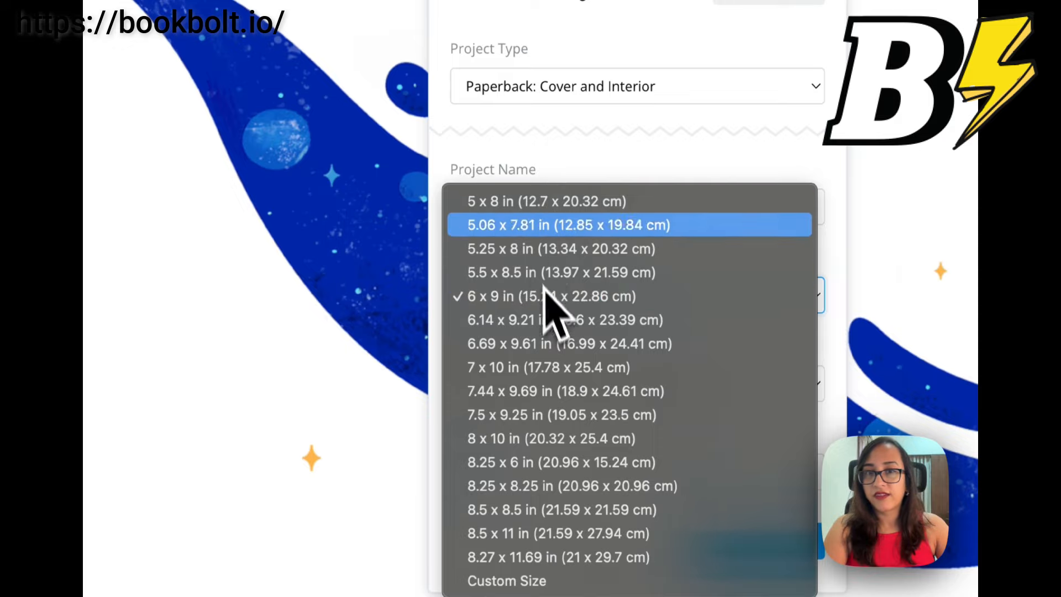
pyautogui.press('Escape')
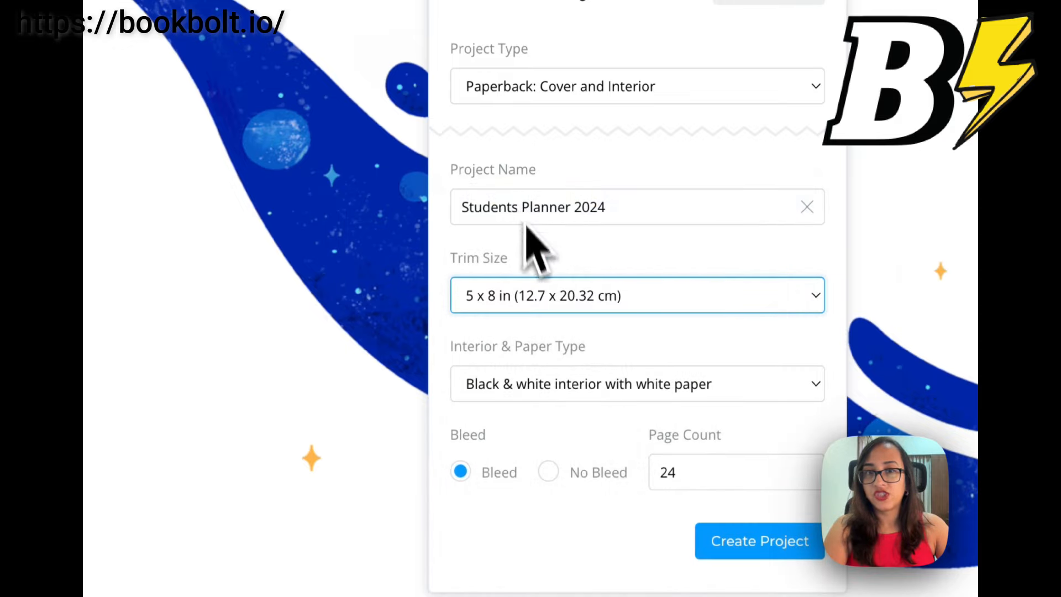
pyautogui.click(553, 385)
pyautogui.click(553, 384)
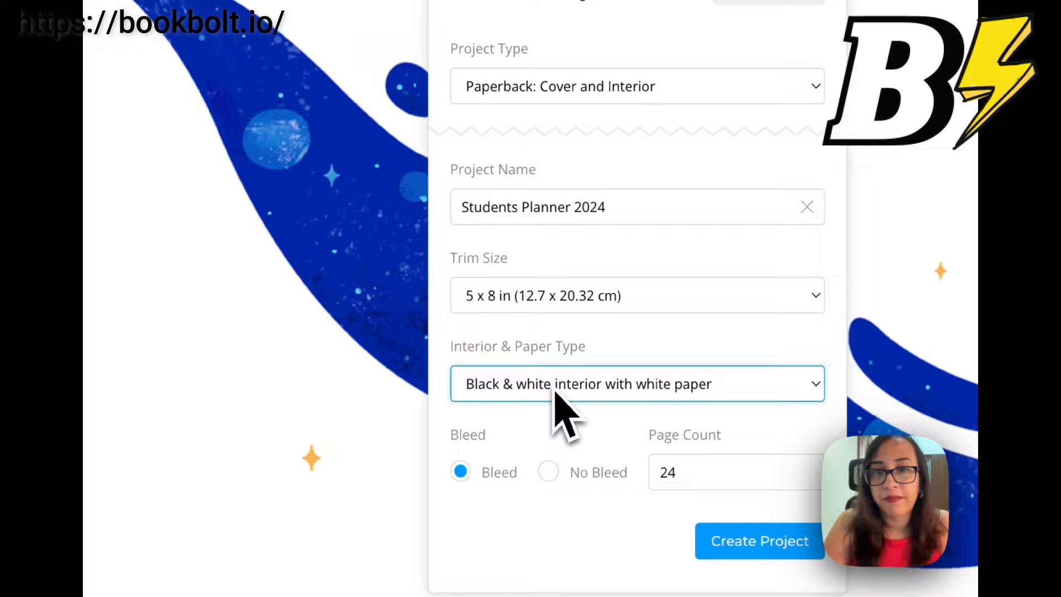
pyautogui.click(570, 384)
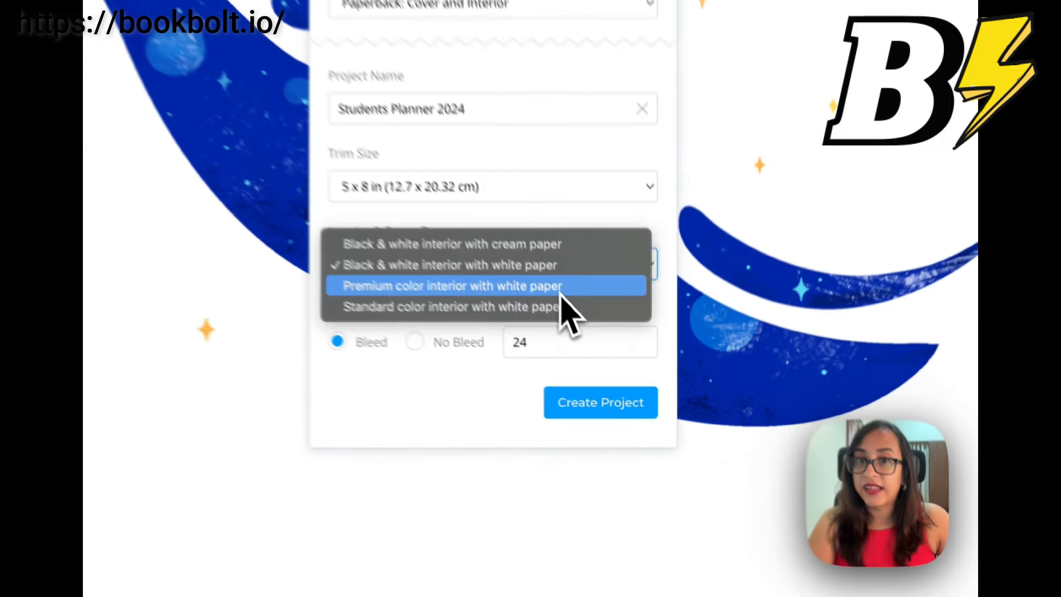
pyautogui.click(633, 380)
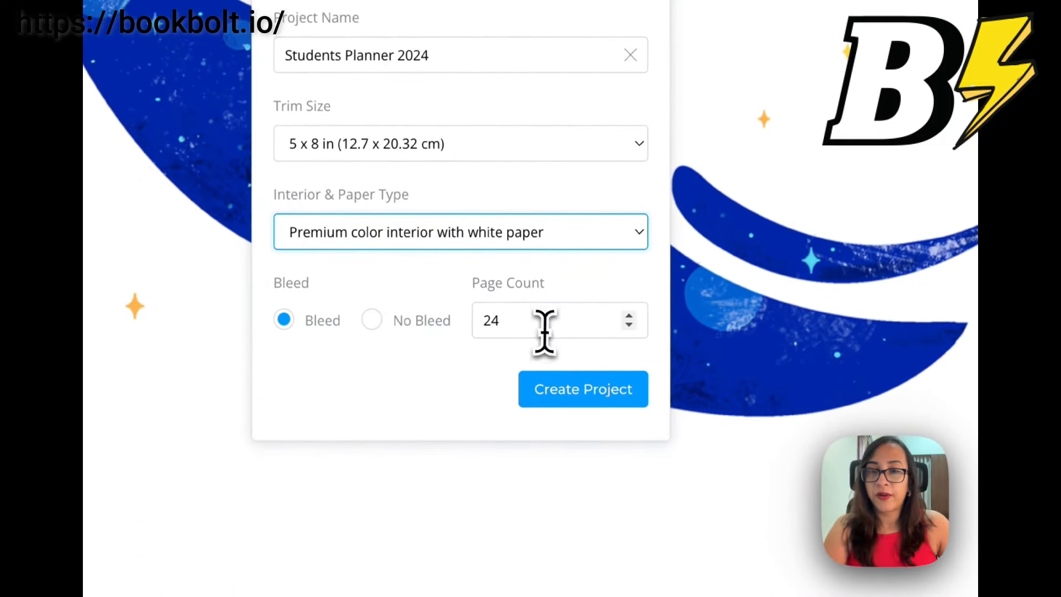
# Set the page count to 100 with No Bleed, and create the project
pyautogui.click(550, 331)
pyautogui.click(629, 316)
pyautogui.moveTo(562, 320); pyautogui.dragTo(430, 327)
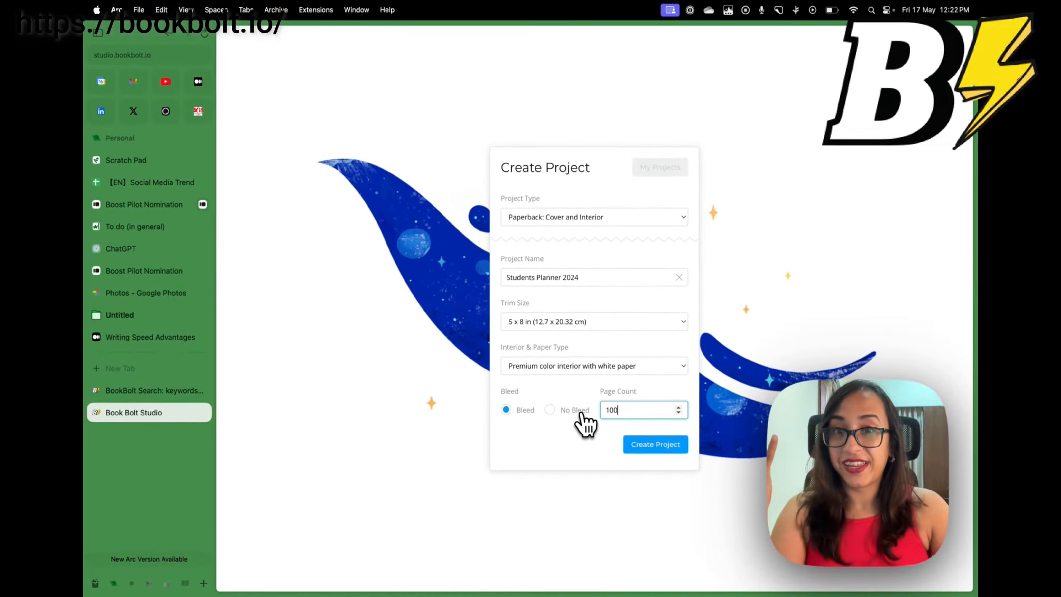
pyautogui.click(551, 410)
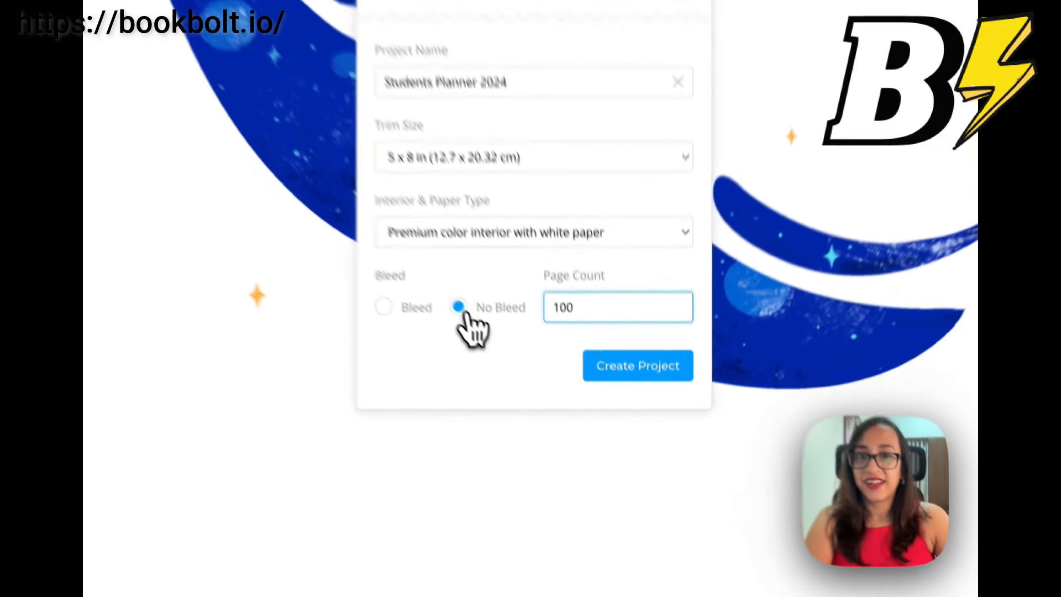
pyautogui.click(658, 444)
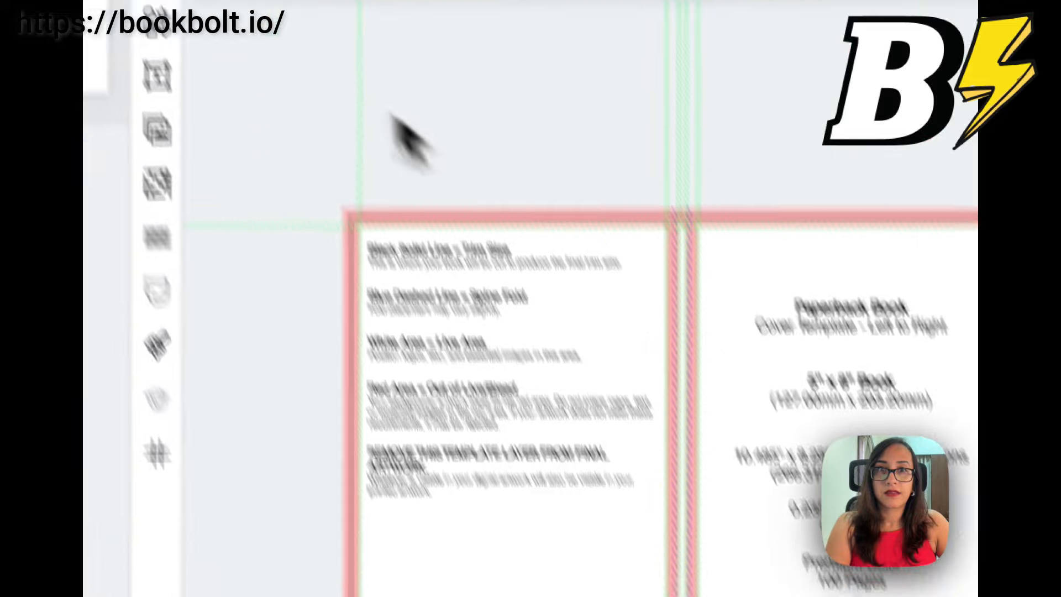
# Add a heading to the front cover and change its text to "100 Planner for students"
pyautogui.click(353, 134)
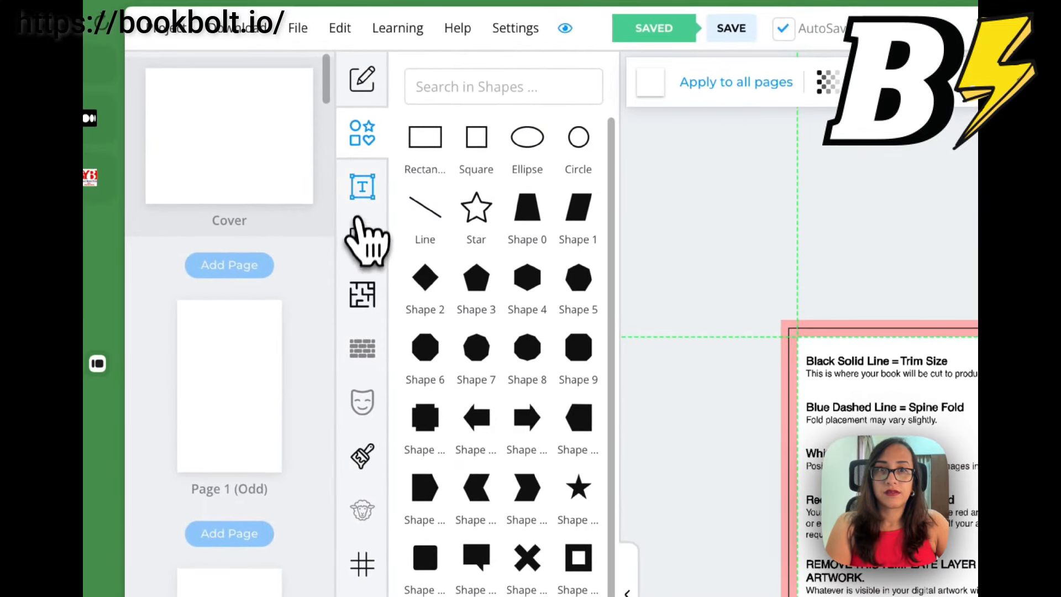
pyautogui.click(362, 188)
pyautogui.click(450, 271)
pyautogui.moveTo(790, 437); pyautogui.dragTo(670, 215)
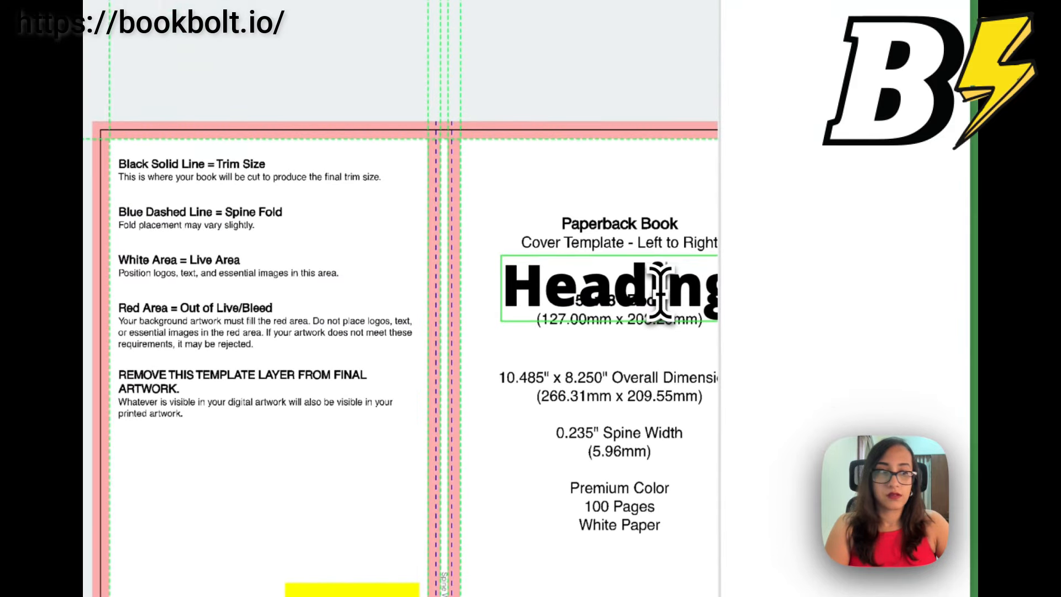
pyautogui.doubleClick(659, 291)
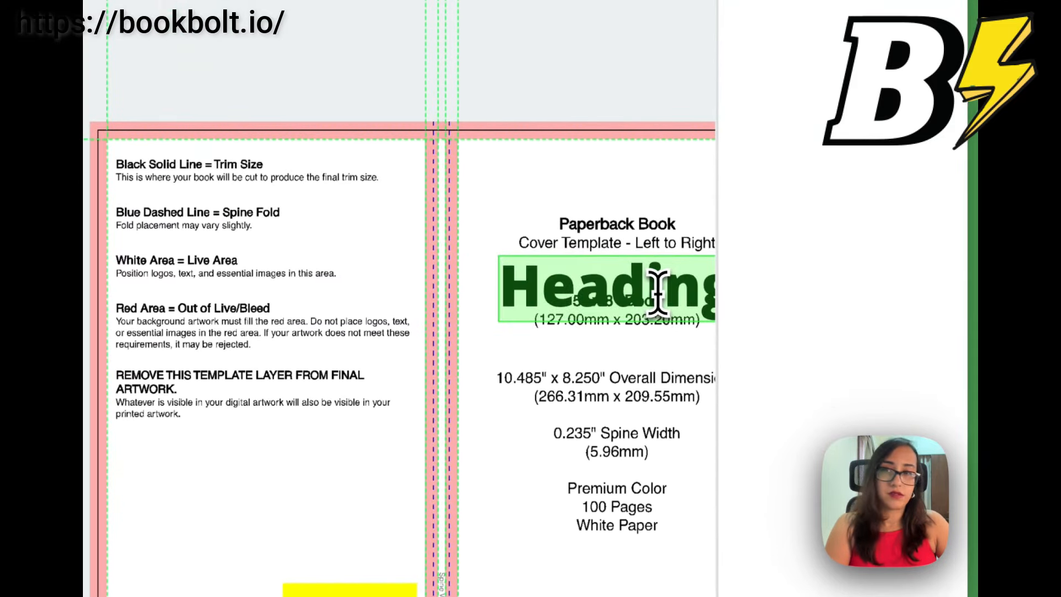
pyautogui.write('100 Planner')
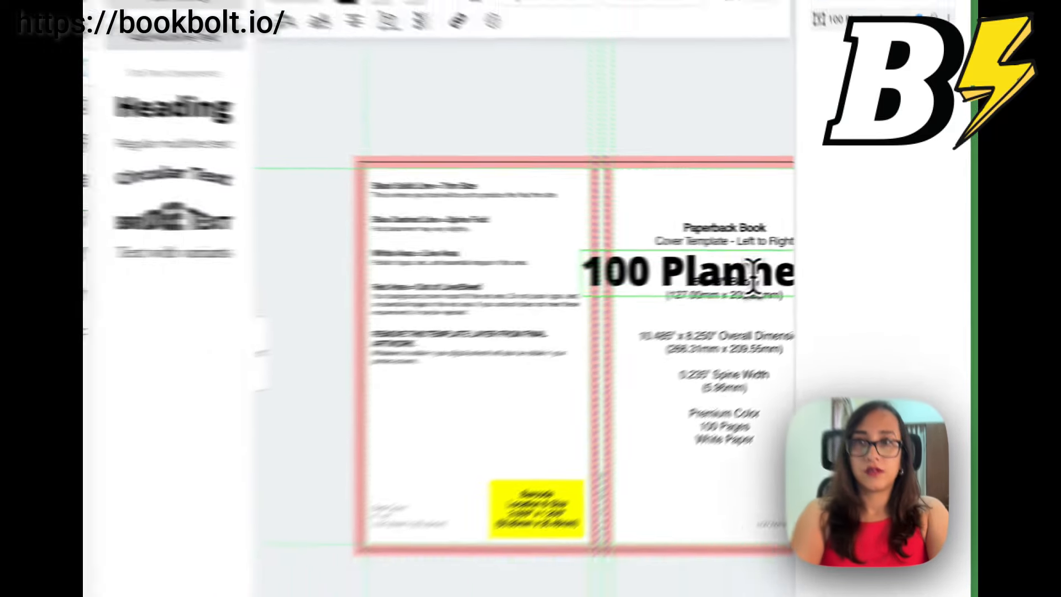
pyautogui.write(' for students')
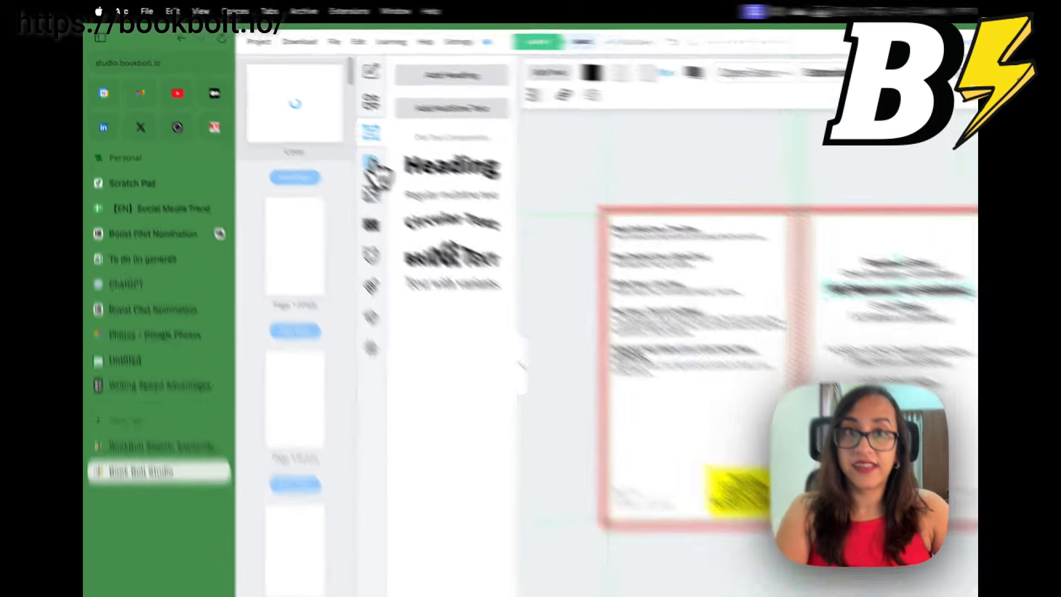
# Search Pixabay for "pencils" and insert the photo of a row of colorful pencils on a black background
pyautogui.click(335, 142)
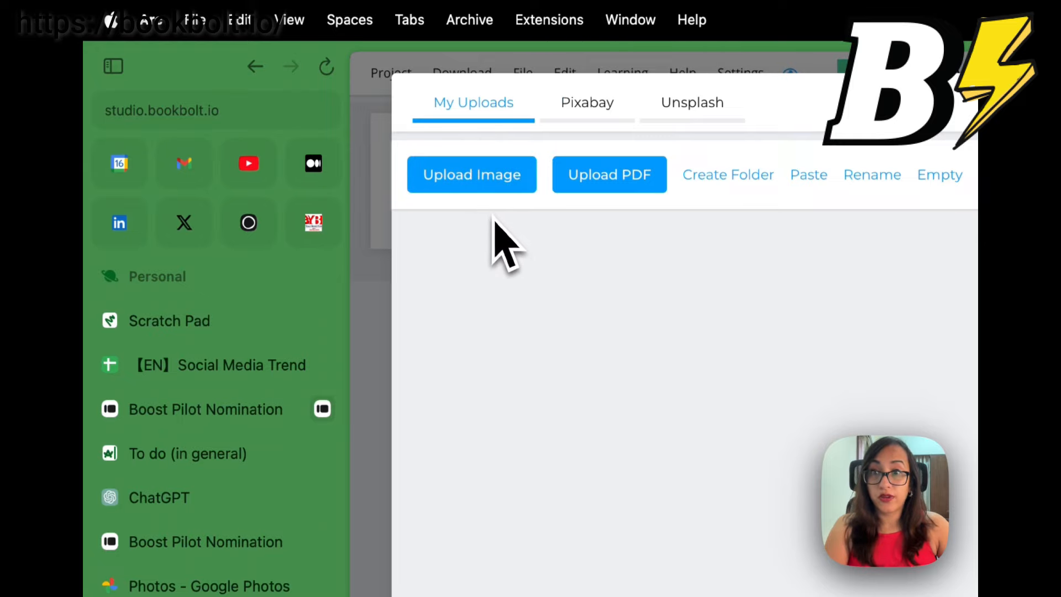
pyautogui.click(585, 103)
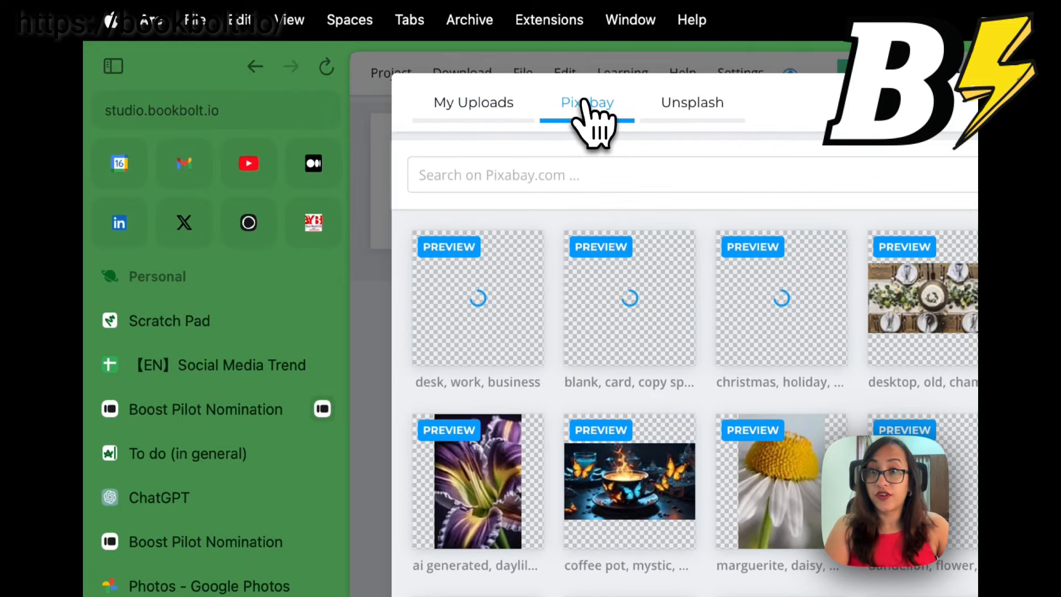
pyautogui.click(562, 168)
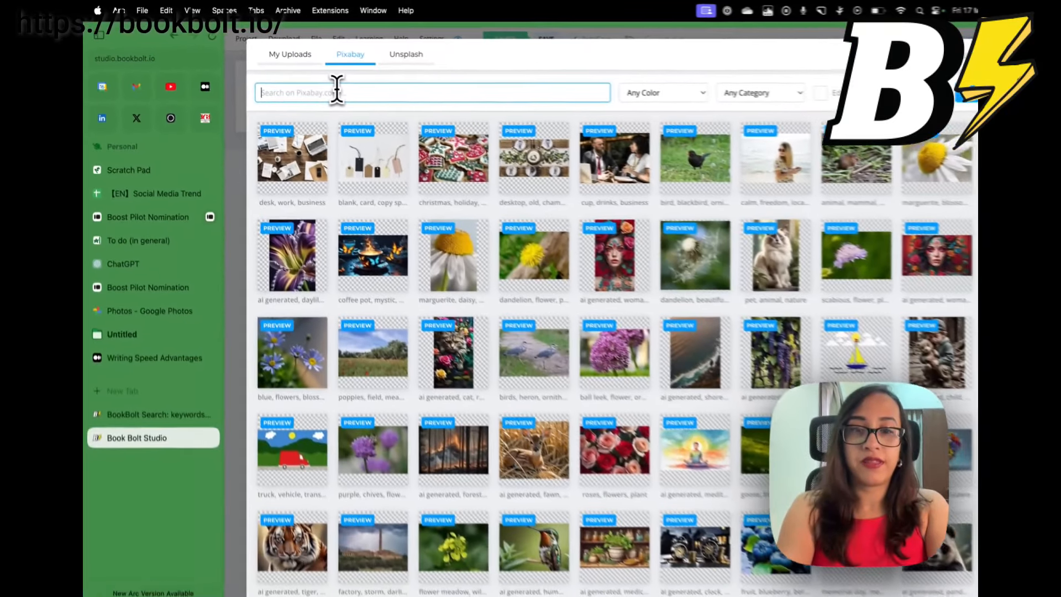
pyautogui.write('pencils')
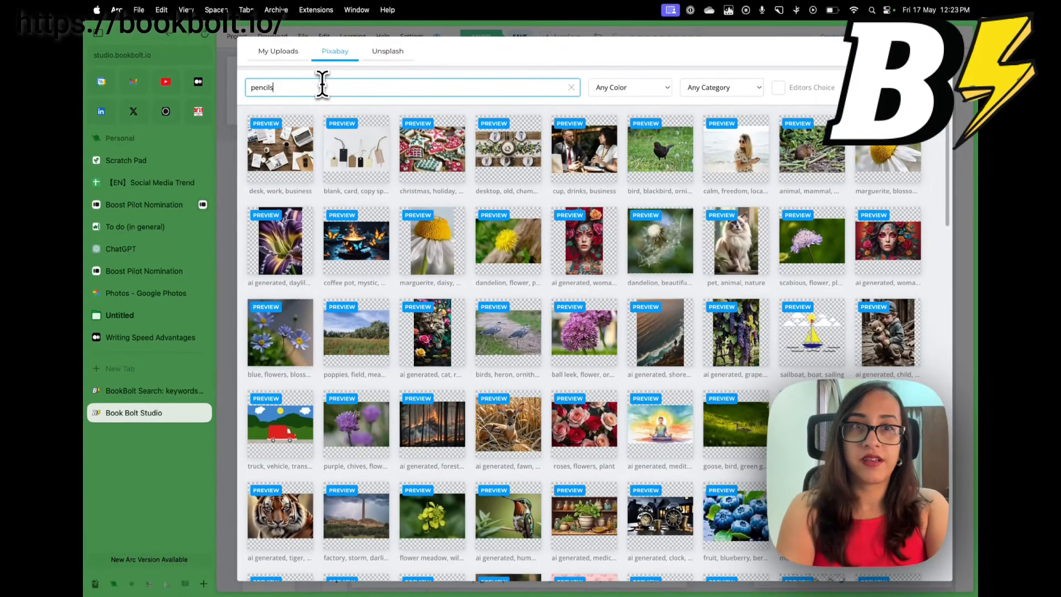
pyautogui.press('Return')
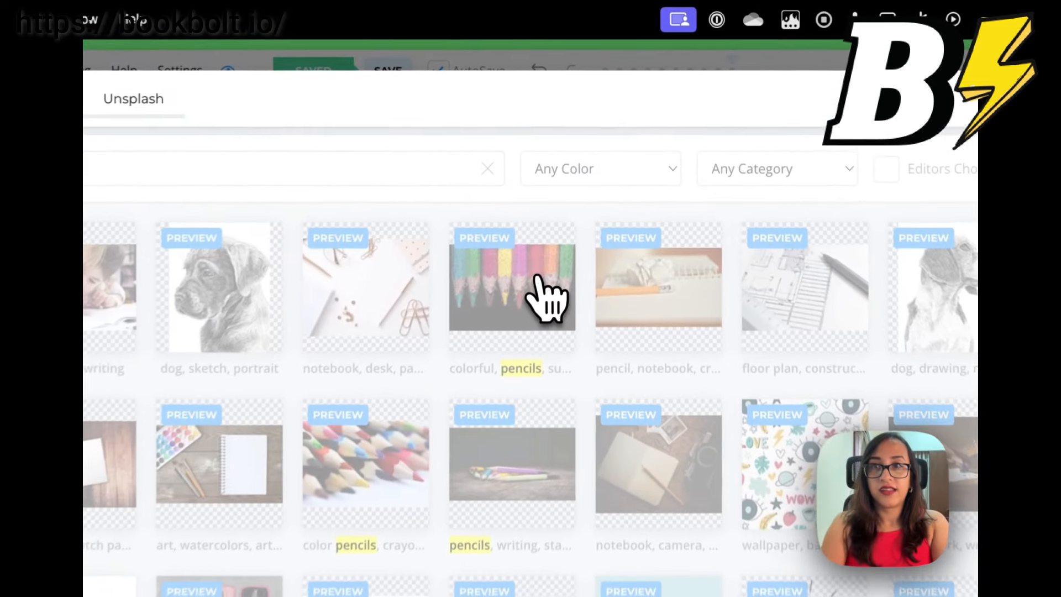
pyautogui.click(532, 288)
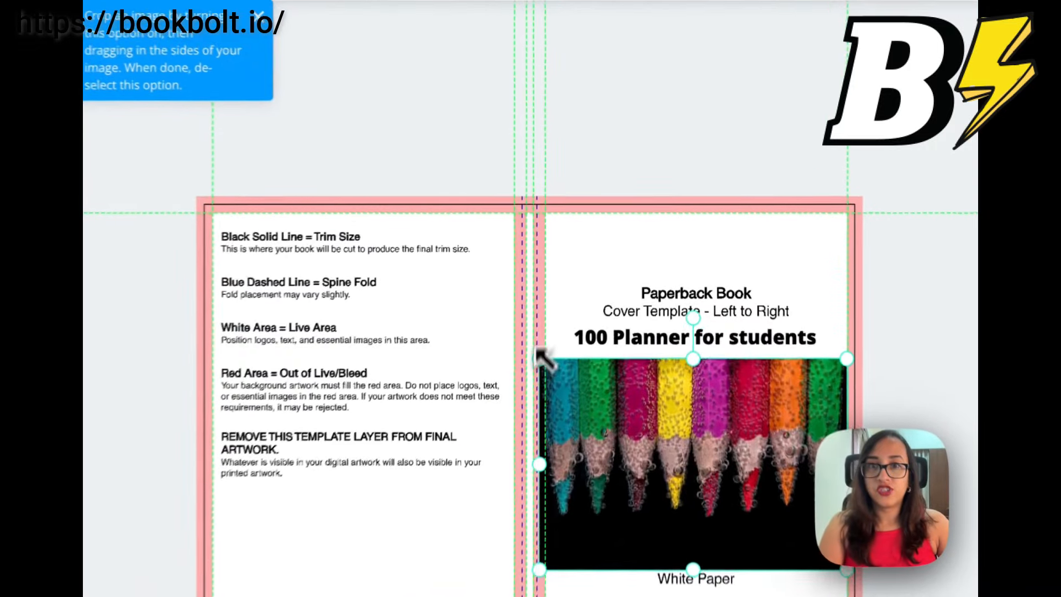
# Resize, move and stretch the pencil photo until it fills the front cover from top to bottom
pyautogui.moveTo(601, 267); pyautogui.dragTo(593, 167)
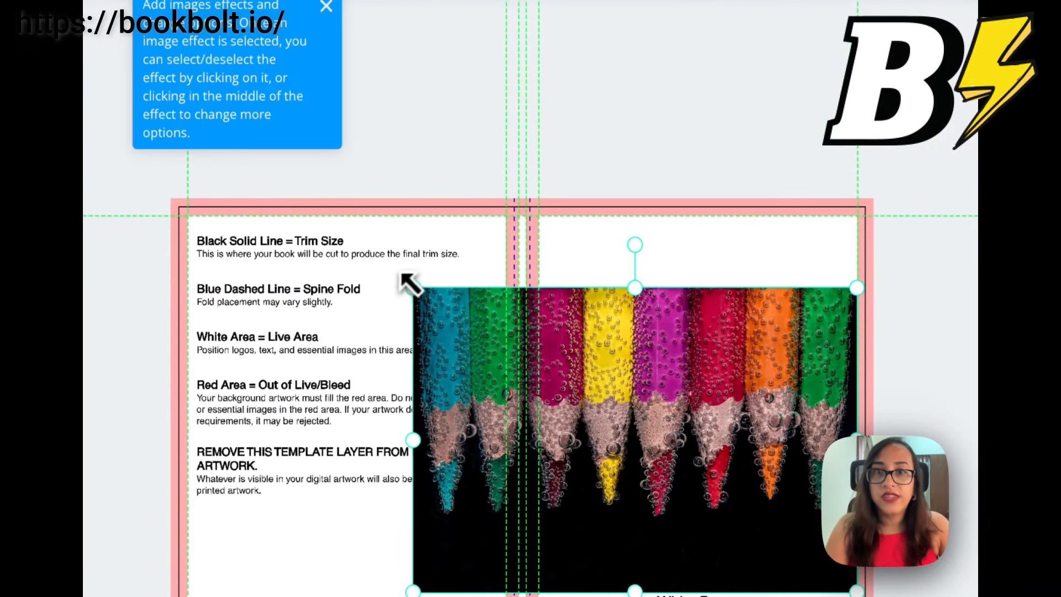
pyautogui.moveTo(408, 285); pyautogui.dragTo(642, 443)
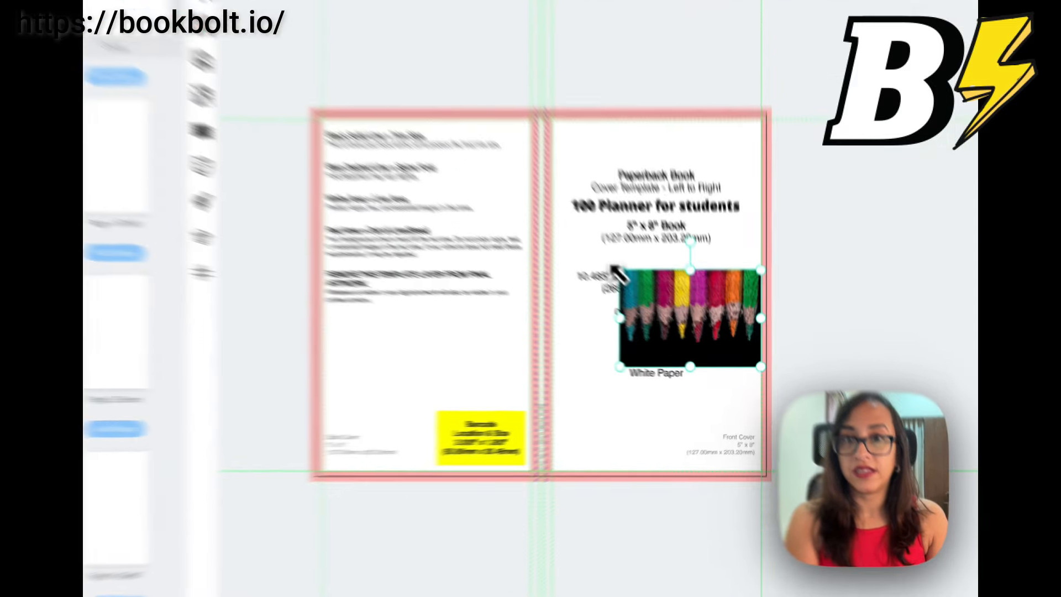
pyautogui.moveTo(653, 302); pyautogui.dragTo(598, 262)
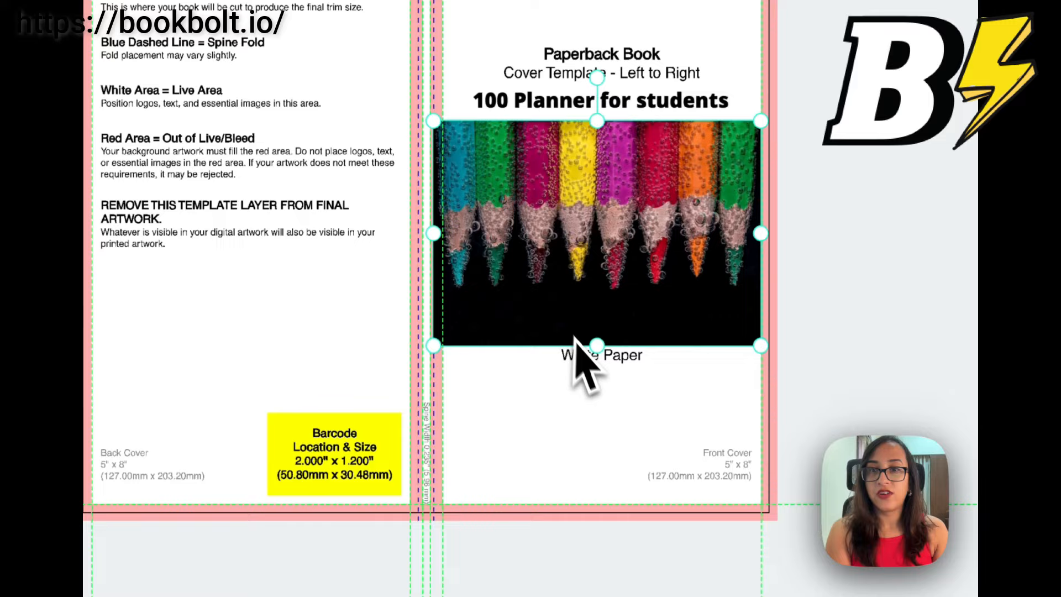
pyautogui.moveTo(594, 344); pyautogui.dragTo(597, 502)
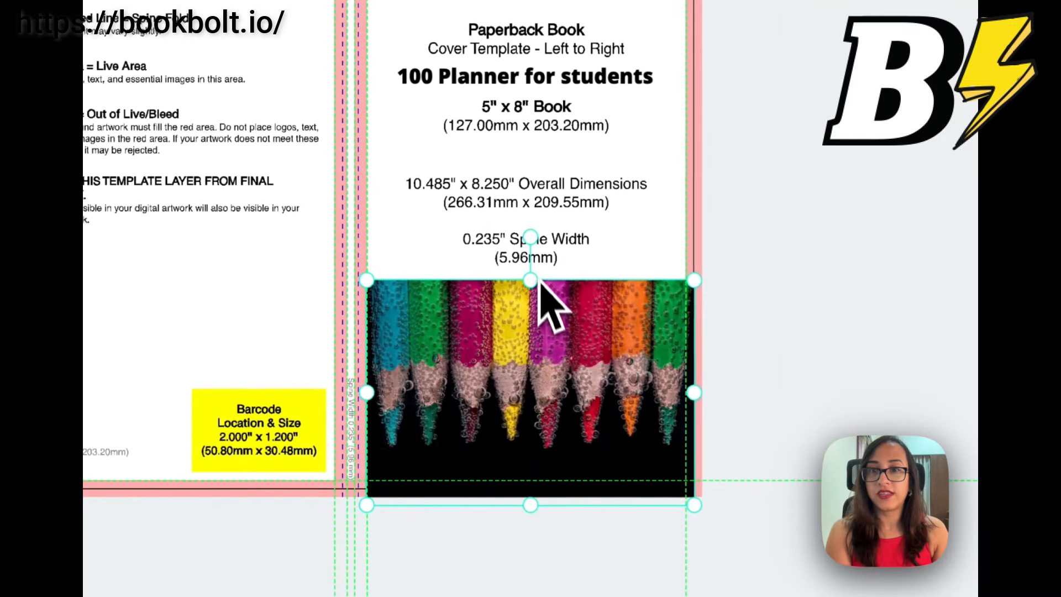
pyautogui.moveTo(529, 279)
pyautogui.mouseDown()
pyautogui.moveTo(527, 17)
pyautogui.moveTo(509, 0)
pyautogui.mouseUp()
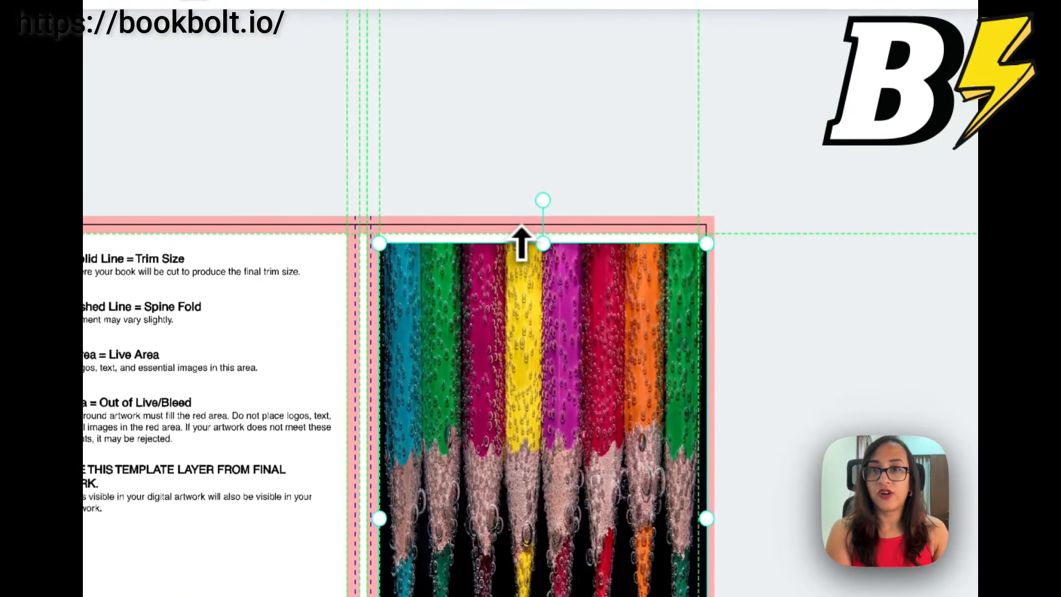
pyautogui.moveTo(521, 243)
pyautogui.mouseDown()
pyautogui.moveTo(542, 237)
pyautogui.moveTo(544, 223)
pyautogui.mouseUp()
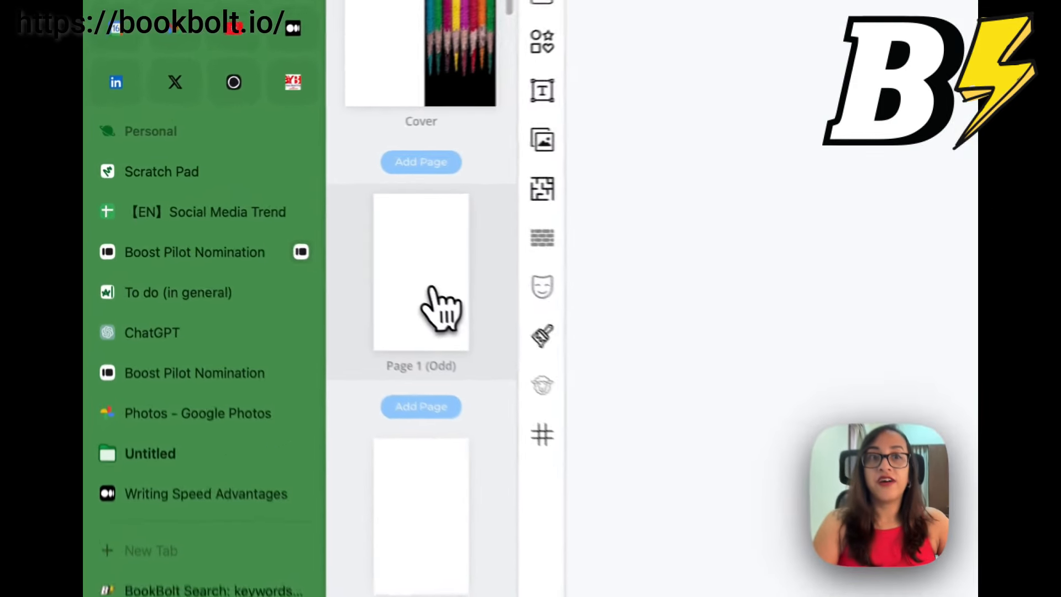
# Open interior Page 1 and bring up the guide line and grid options for it
pyautogui.click(272, 224)
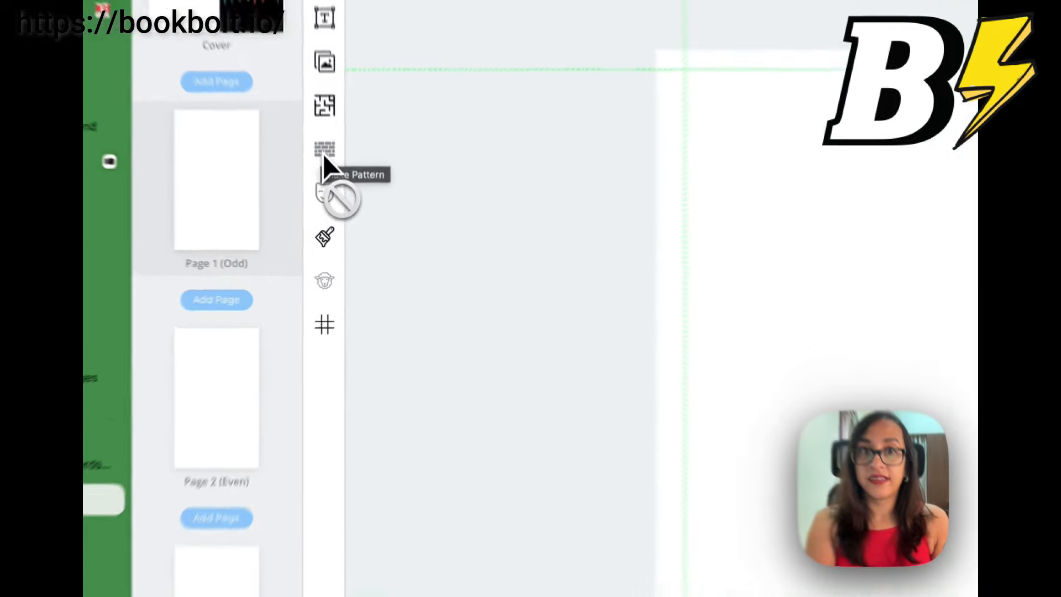
pyautogui.click(324, 157)
pyautogui.click(706, 445)
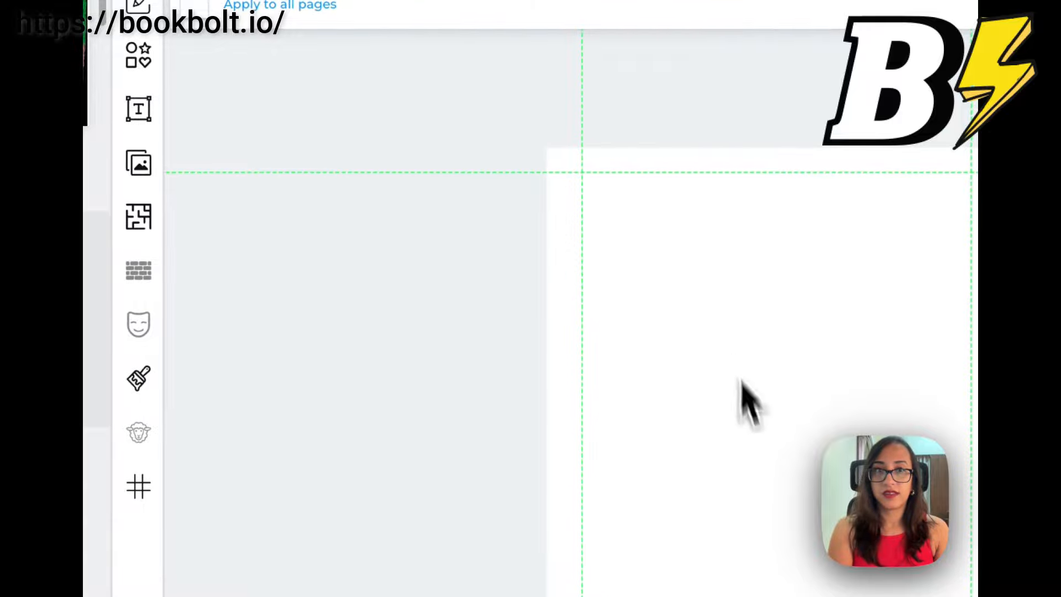
pyautogui.click(139, 488)
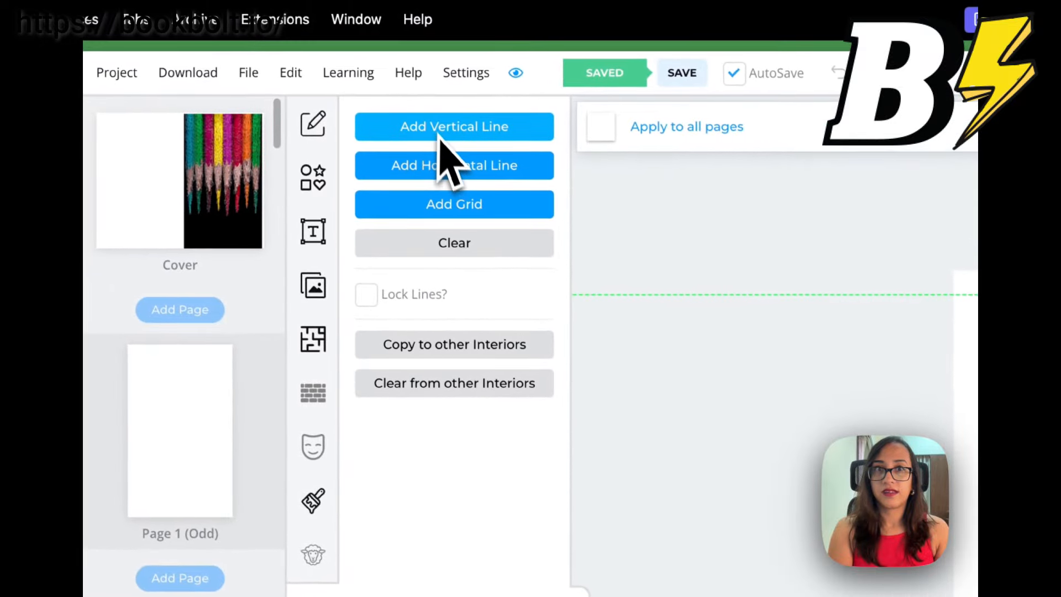
# Try a guide grid of 12 columns and 0 rows on Page 1, and undo it
pyautogui.click(438, 200)
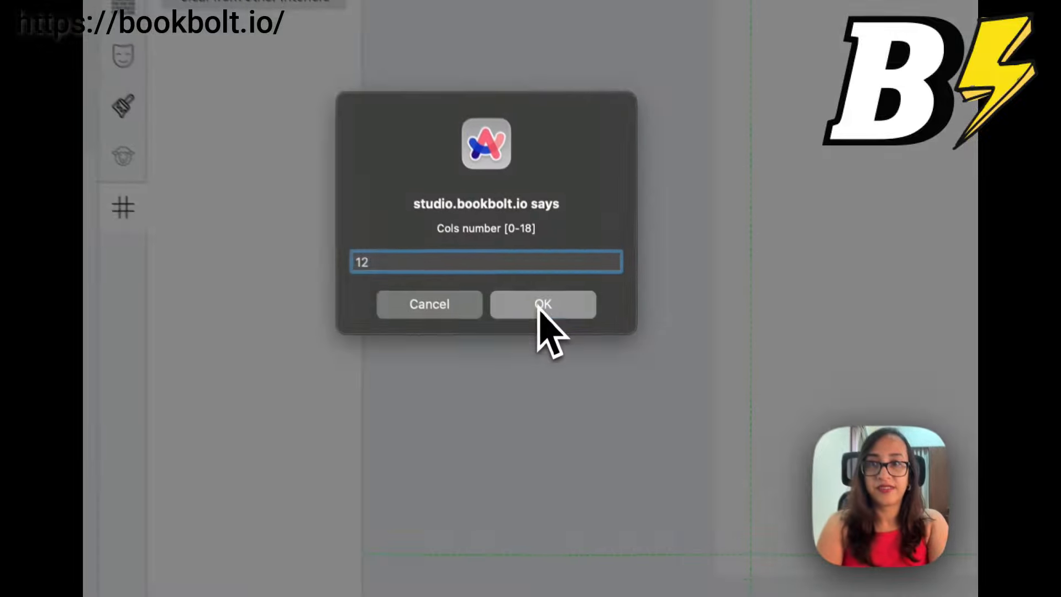
pyautogui.click(561, 358)
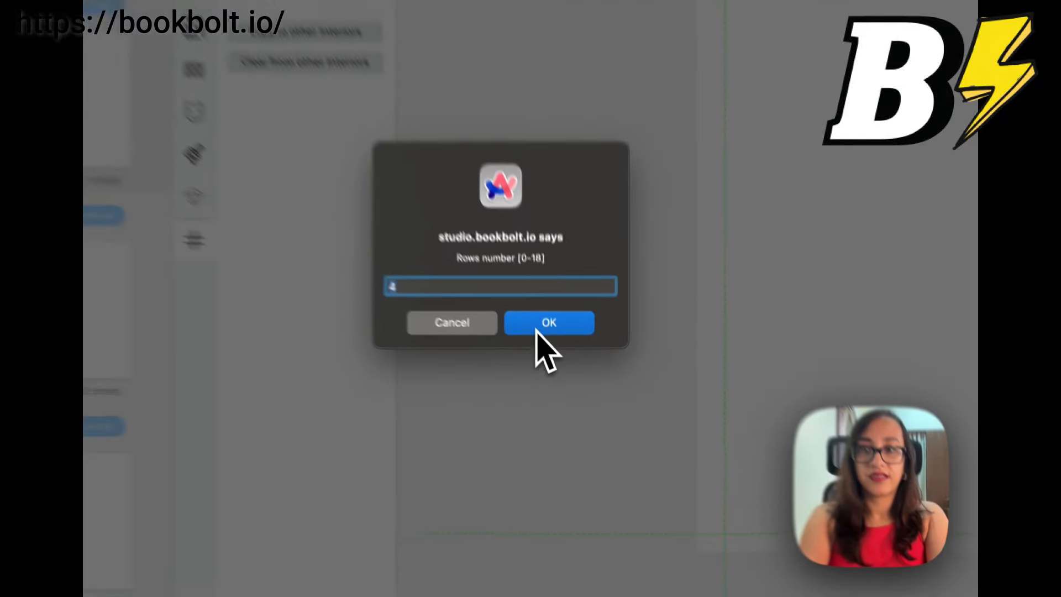
pyautogui.write('0')
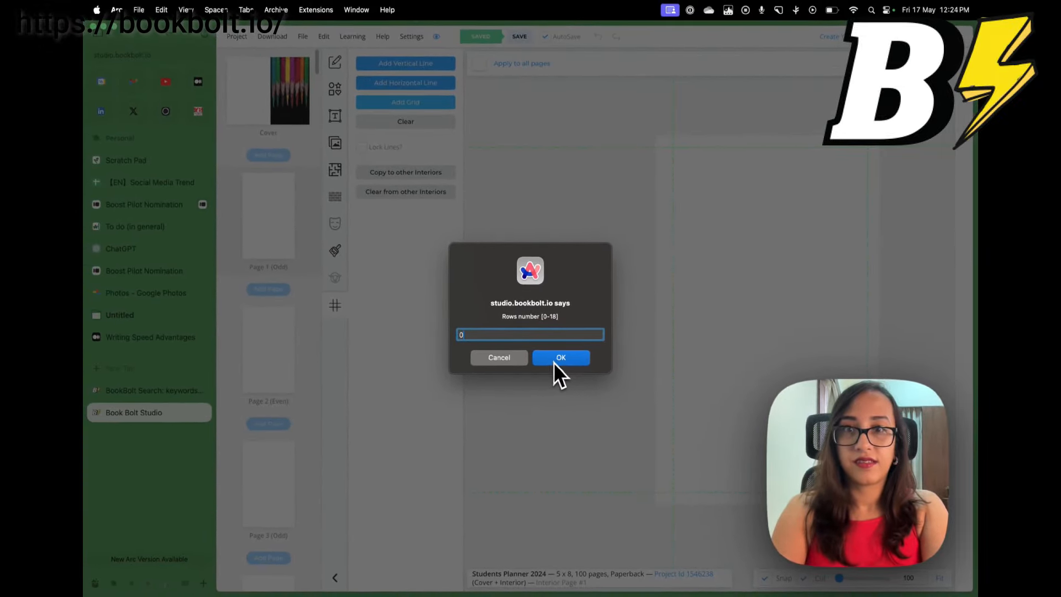
pyautogui.click(554, 359)
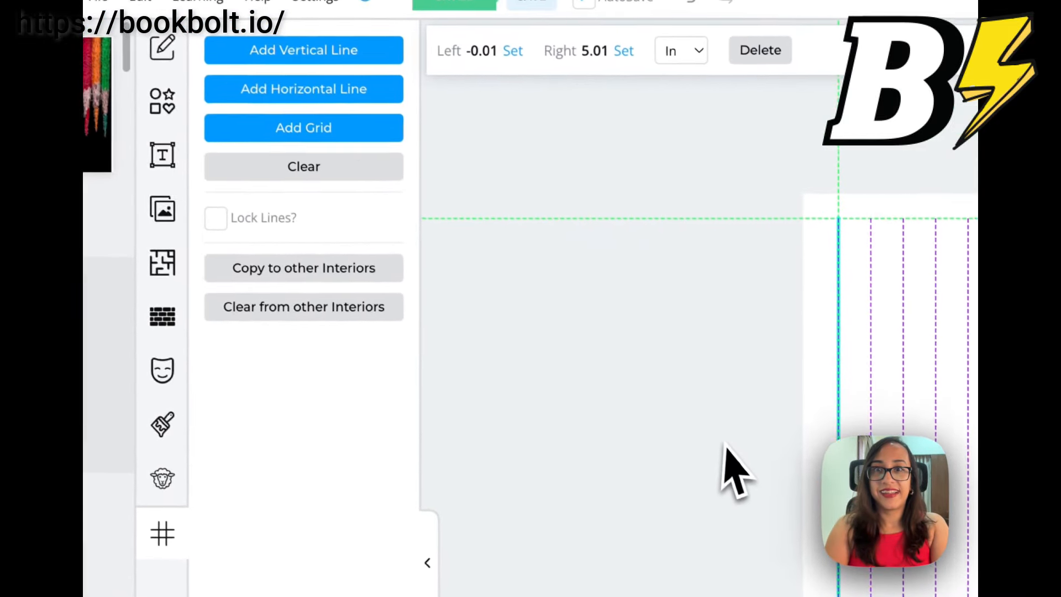
pyautogui.click(340, 169)
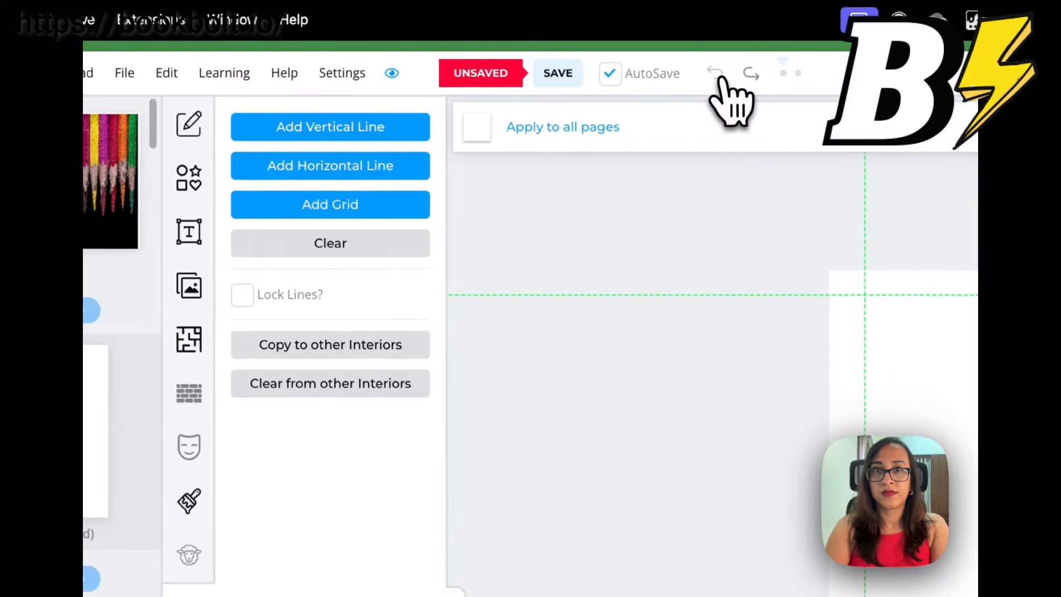
# Add a guide grid of 0 columns and 12 rows to Page 1, and look at the paper color options without changing them
pyautogui.click(335, 204)
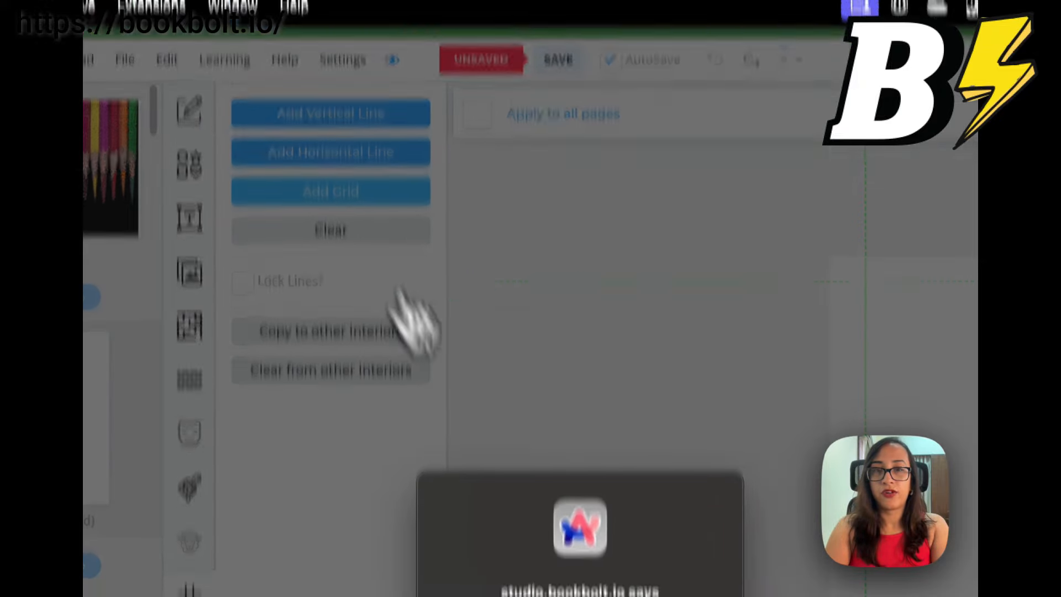
pyautogui.write('0')
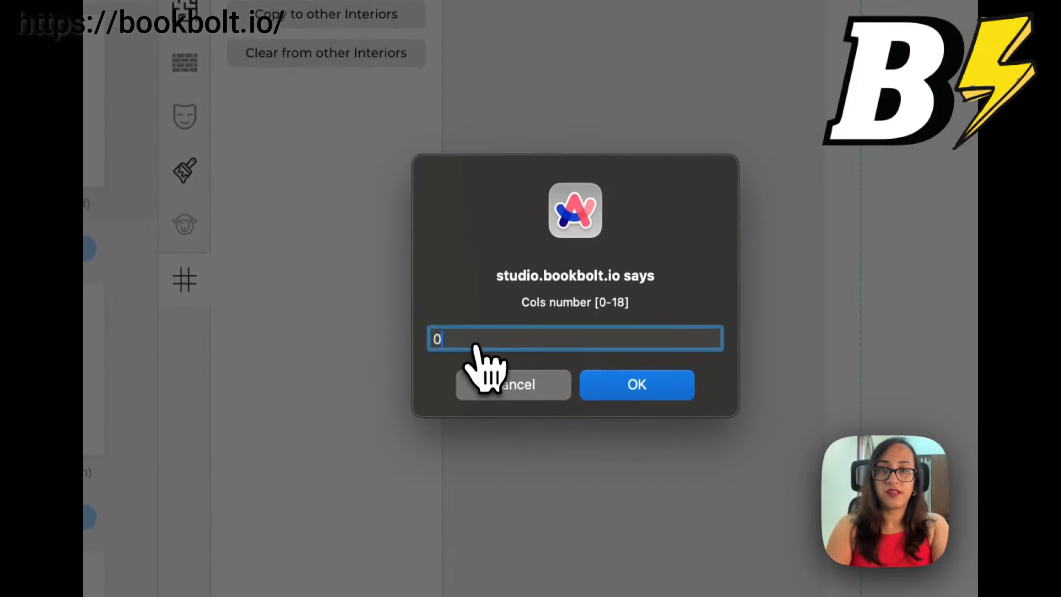
pyautogui.click(612, 388)
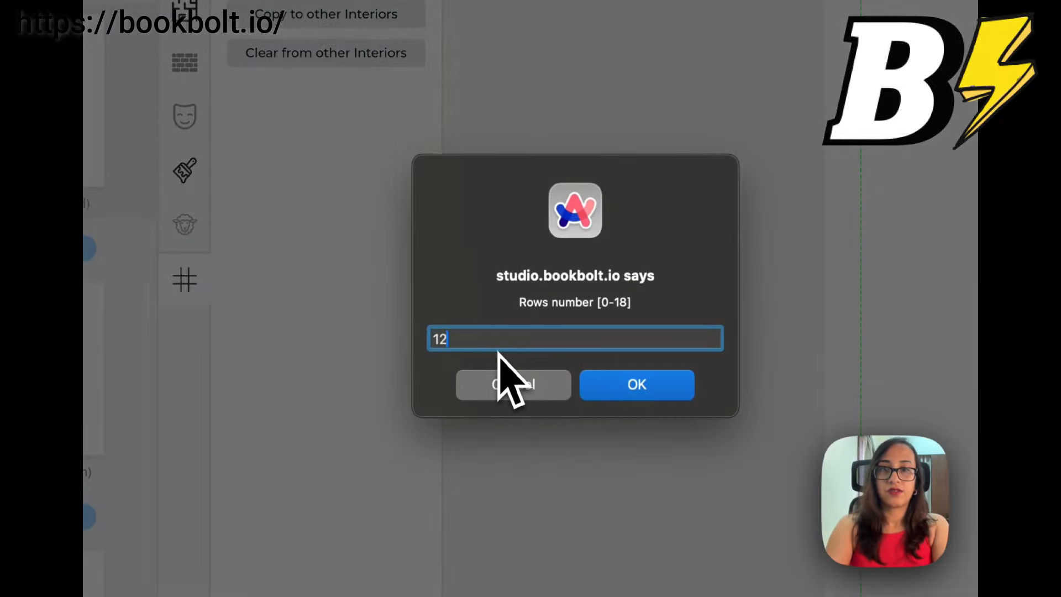
pyautogui.click(612, 394)
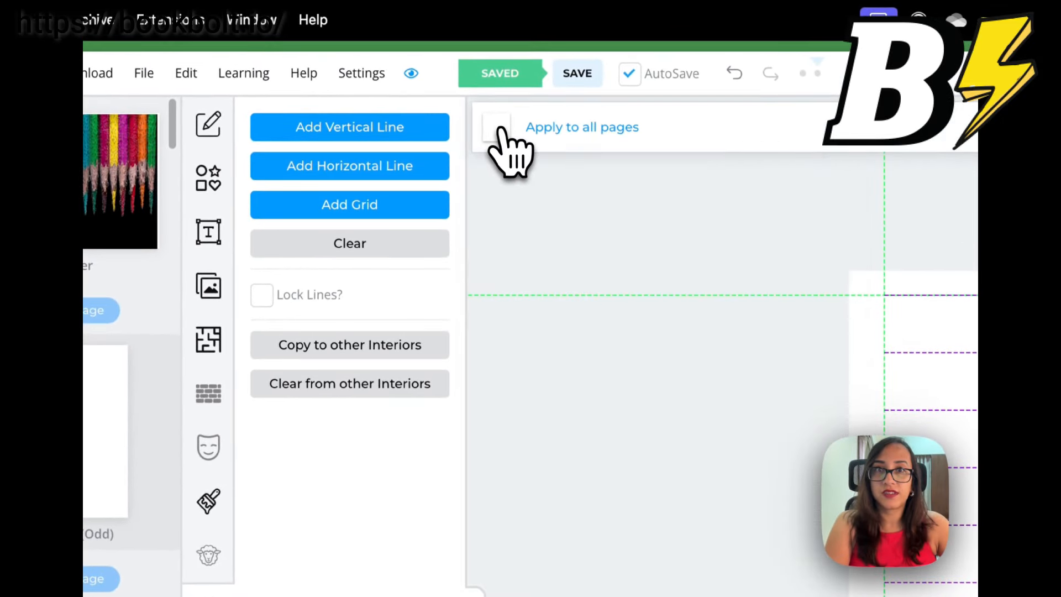
pyautogui.click(501, 129)
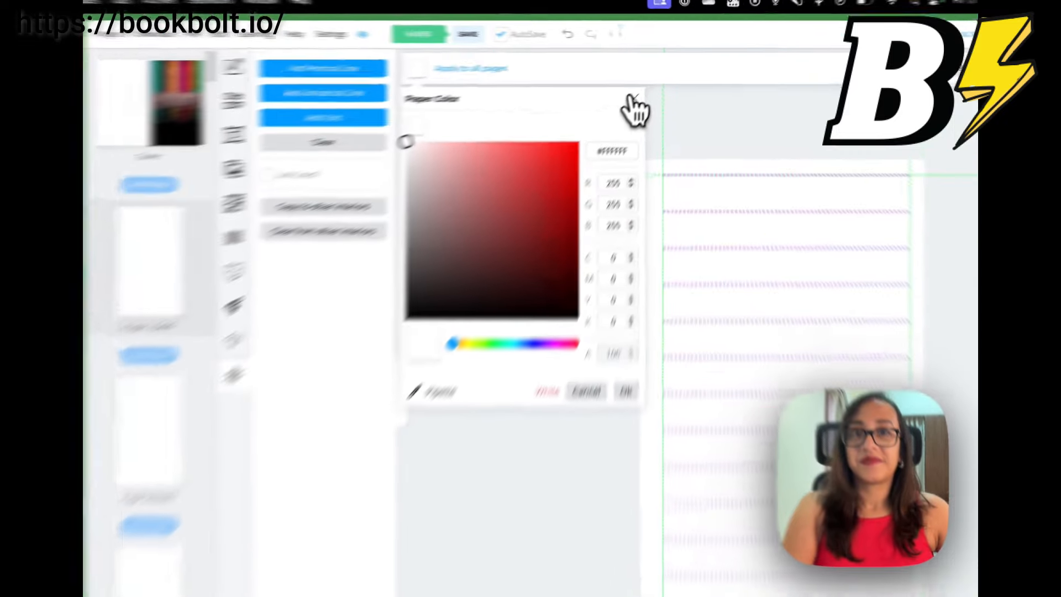
pyautogui.click(650, 87)
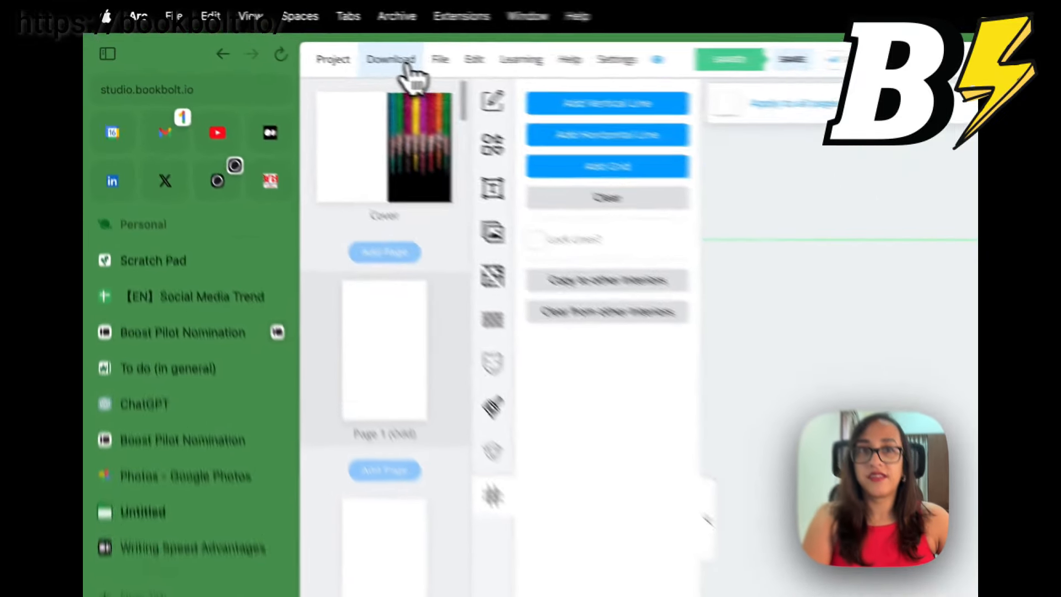
# Download the current project as CMYK for printed books, then extract the downloaded ZIP and open its folder
pyautogui.click(408, 66)
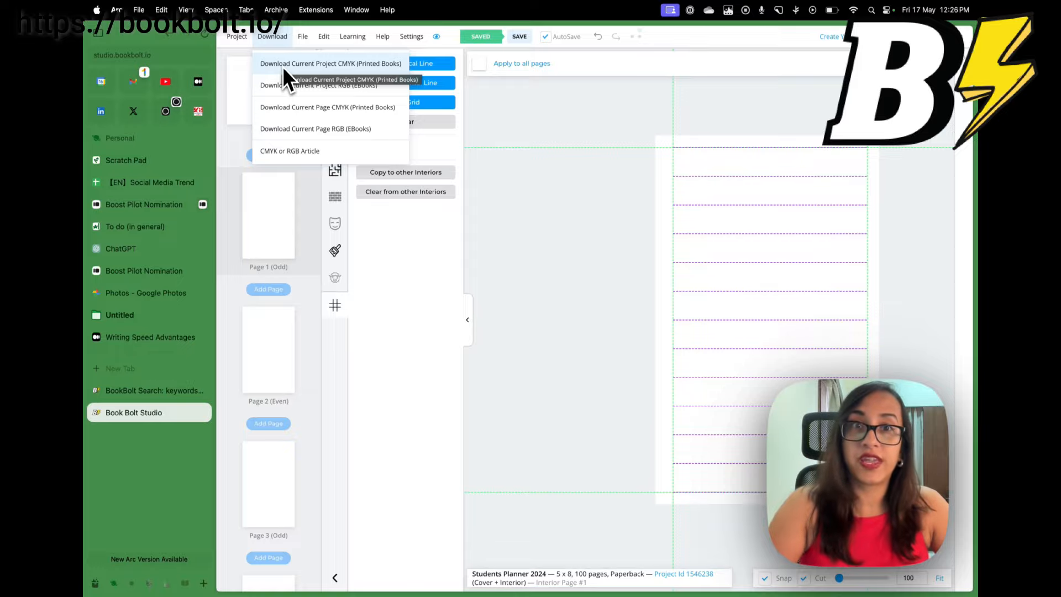
pyautogui.click(323, 65)
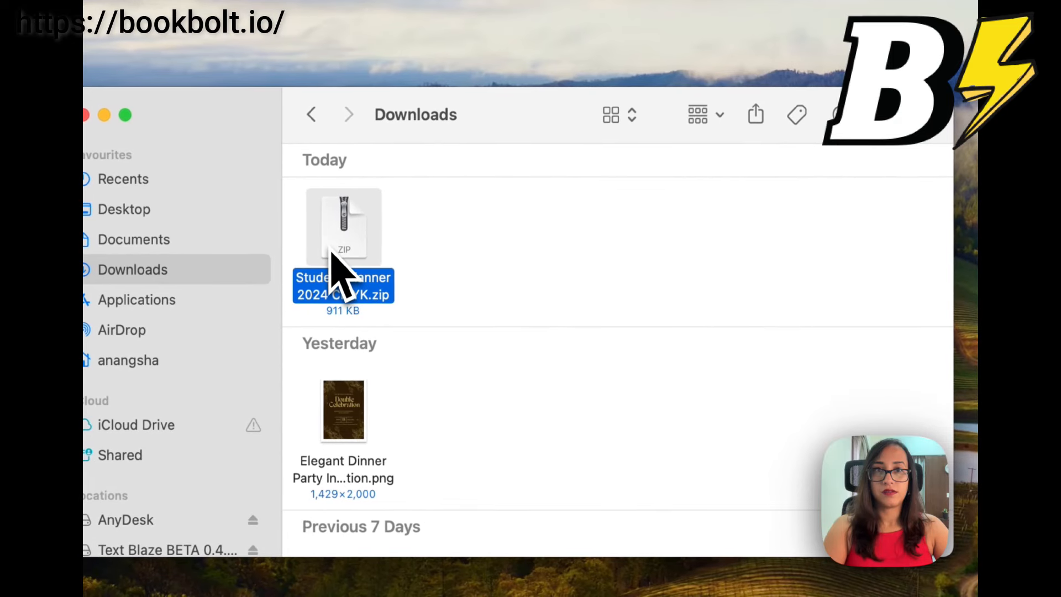
pyautogui.doubleClick(342, 252)
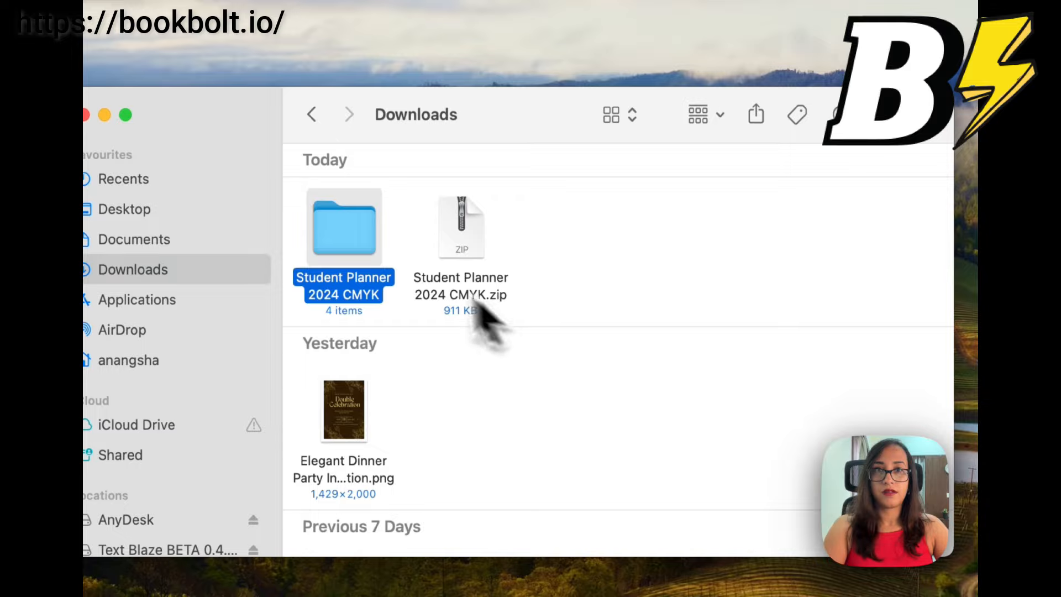
pyautogui.doubleClick(377, 264)
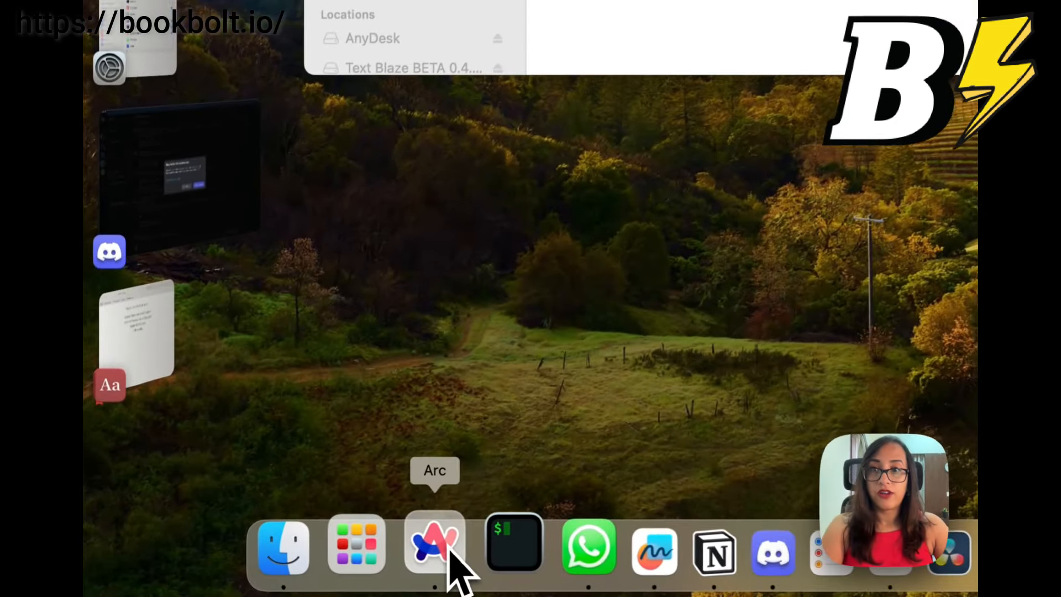
# Switch back to the Arc browser, search for "amazon kdp" in a new tab and open the Kindle Direct Publishing site
pyautogui.click(436, 544)
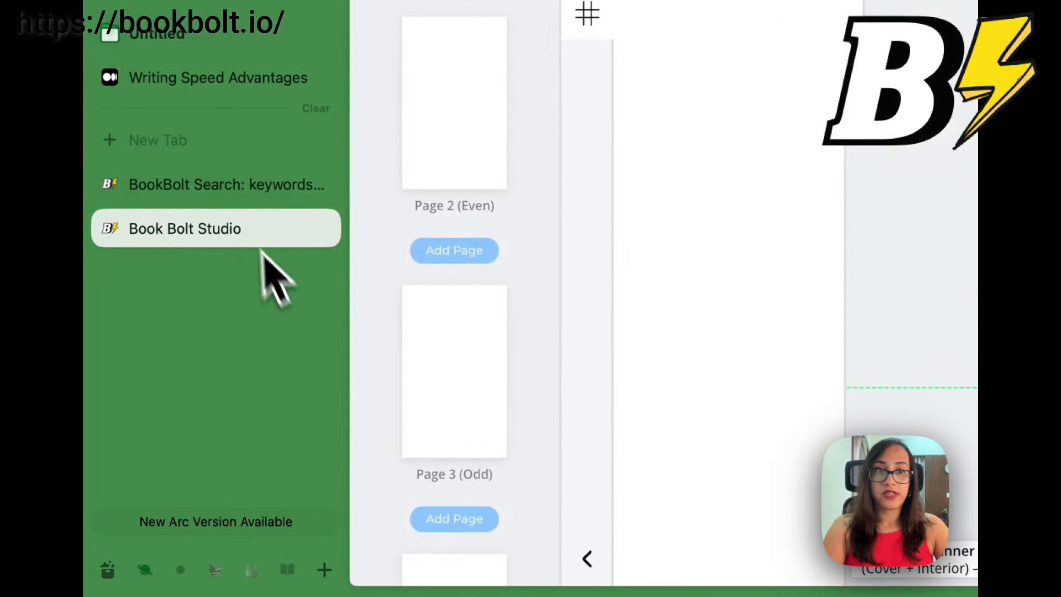
pyautogui.click(228, 150)
pyautogui.write('ma')
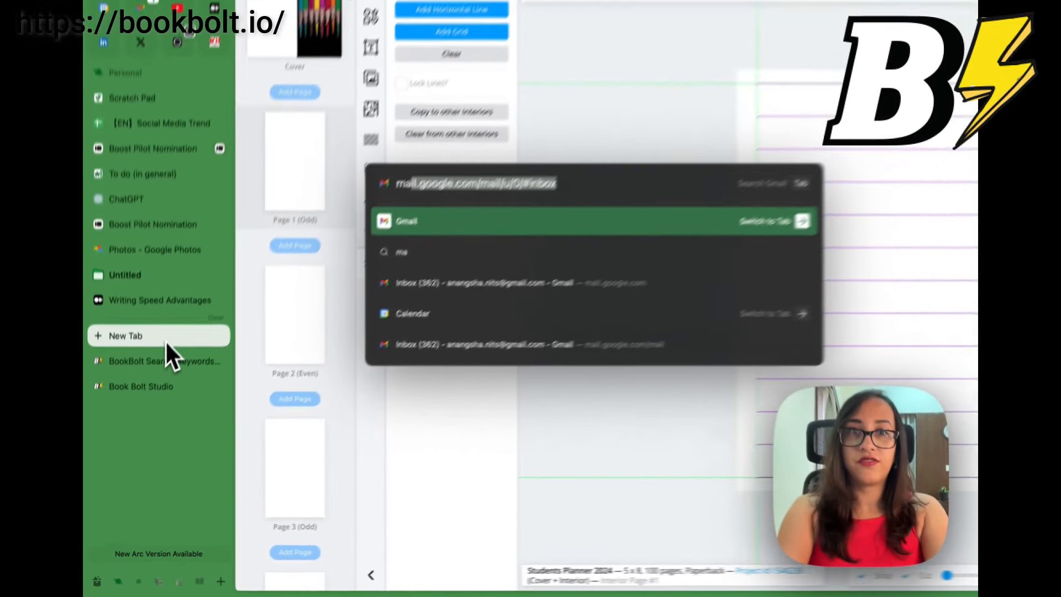
pyautogui.press('BackSpace')
pyautogui.press('BackSpace')
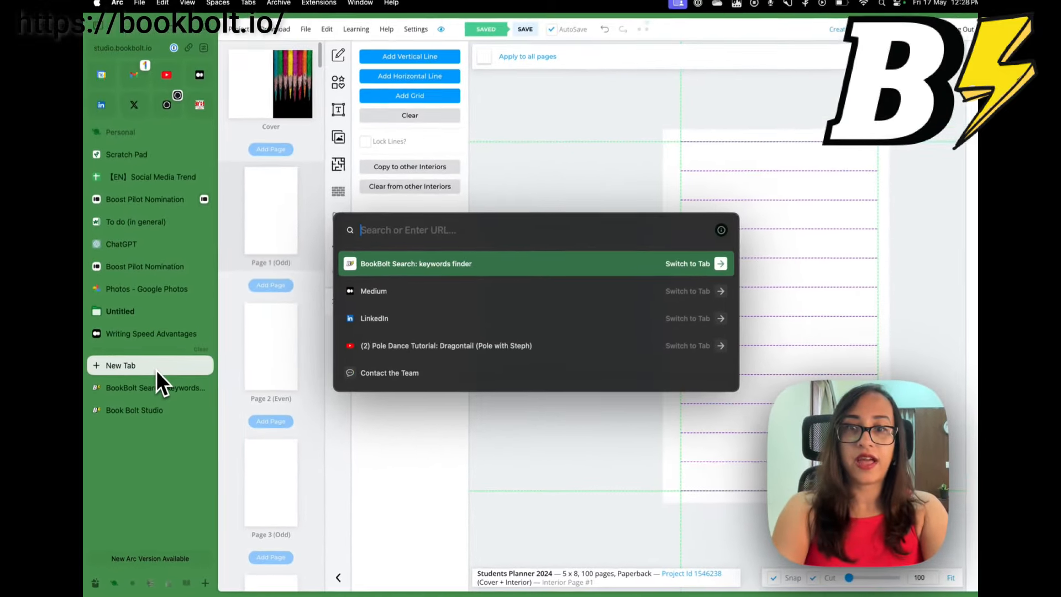
pyautogui.write('amazon kdp')
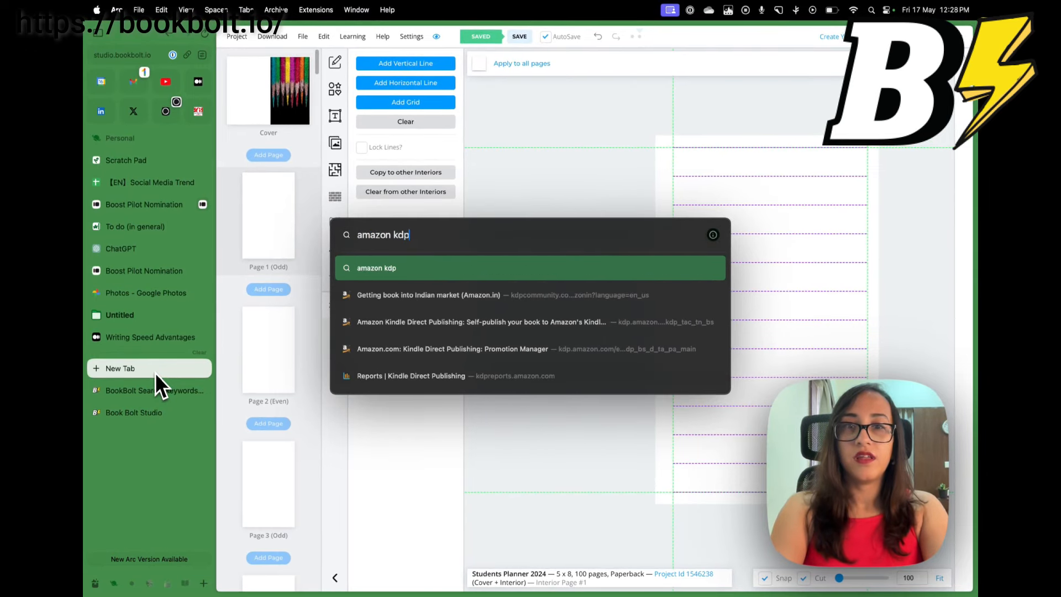
pyautogui.press('Return')
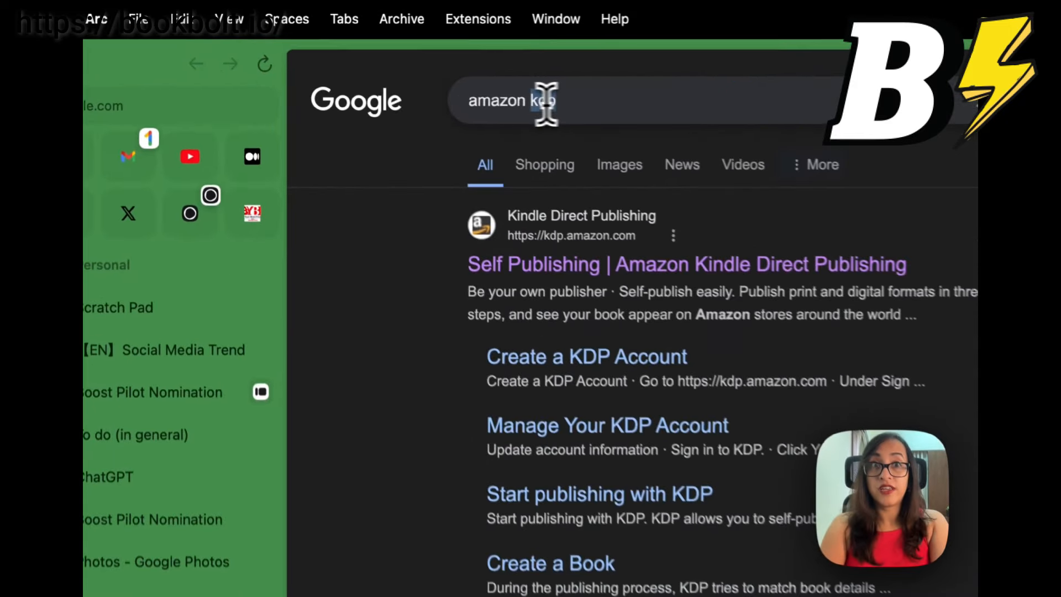
pyautogui.moveTo(358, 52); pyautogui.dragTo(310, 52)
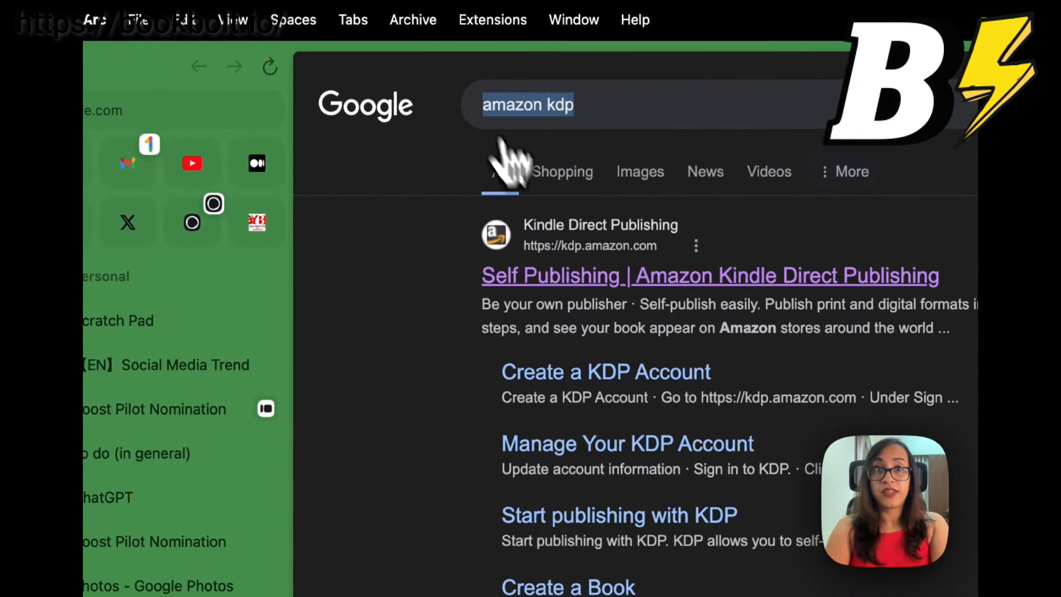
pyautogui.click(572, 279)
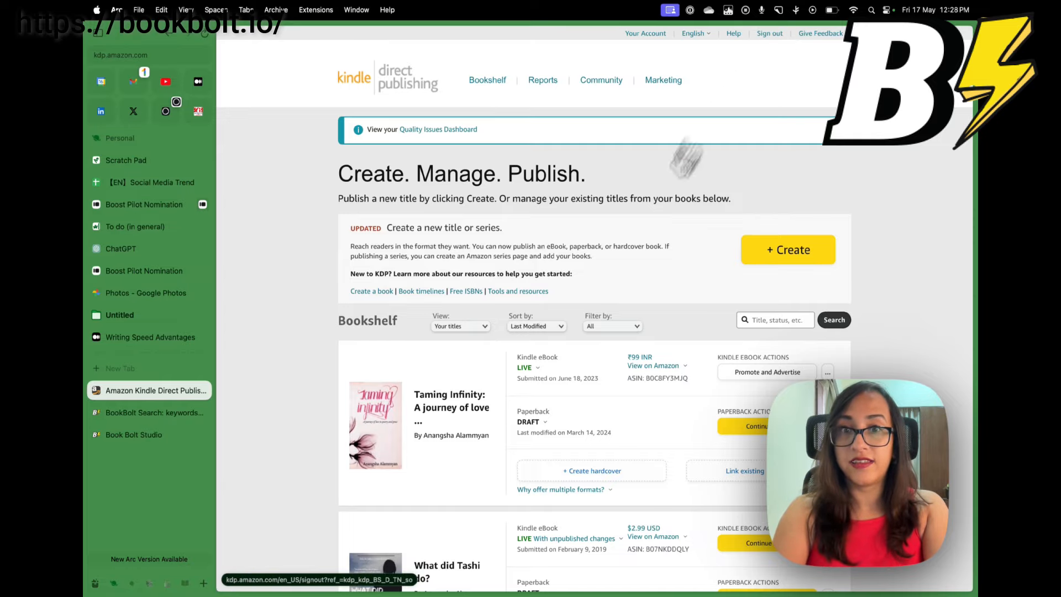
# Look over the existing titles on the Bookshelf and start creating a new paperback
pyautogui.scroll(-8, 599, 308)
pyautogui.scroll(3, 600, 308)
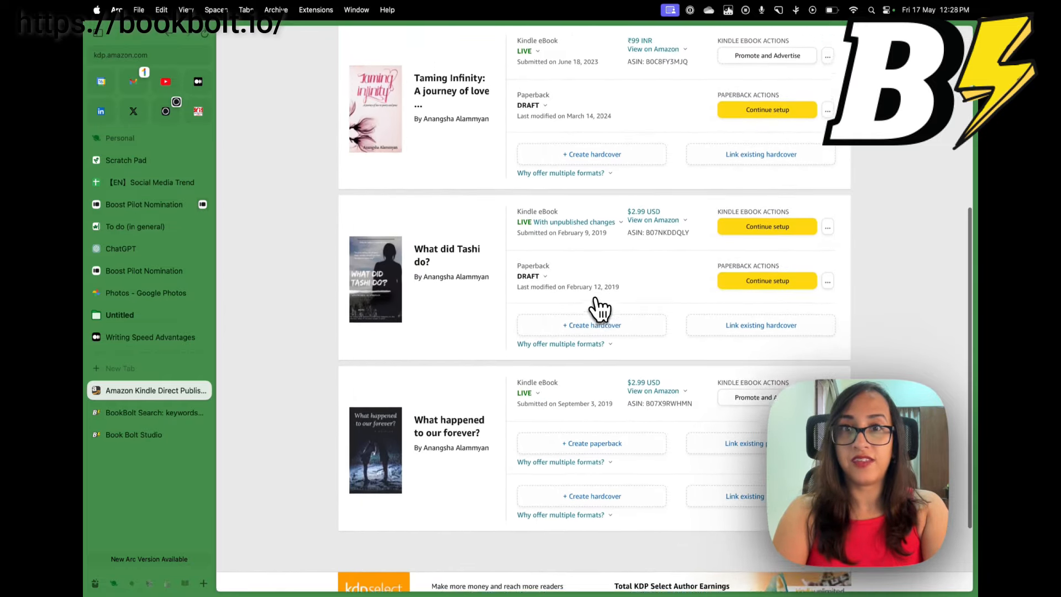
pyautogui.scroll(6, 599, 308)
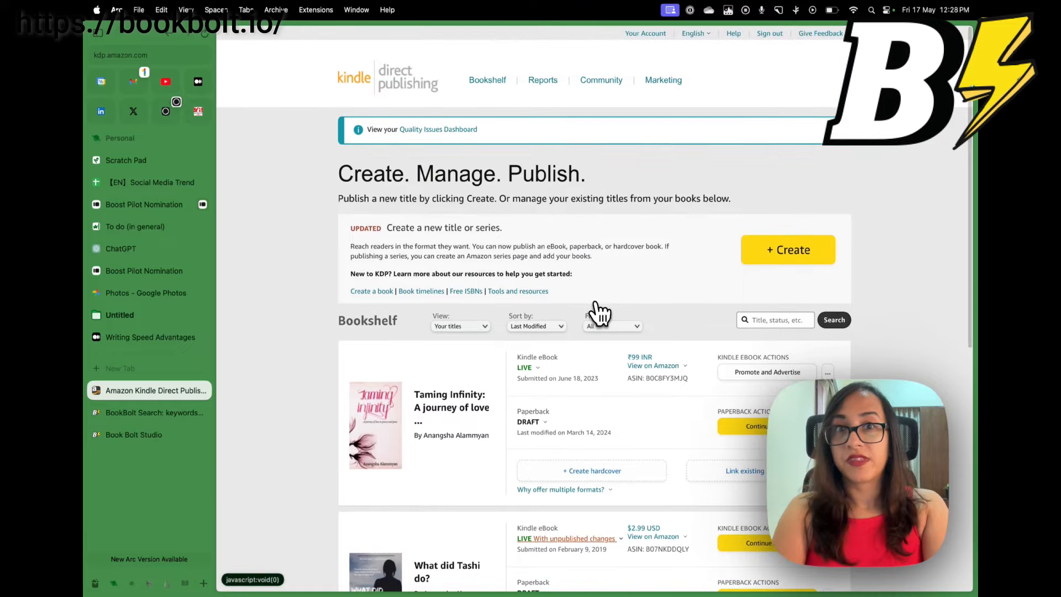
pyautogui.click(786, 253)
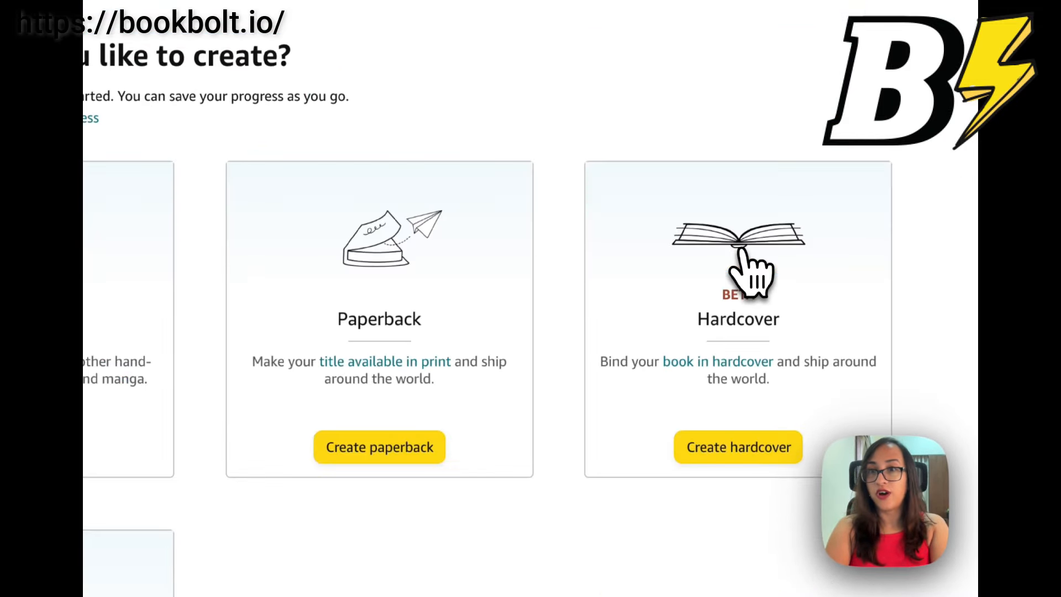
pyautogui.click(362, 456)
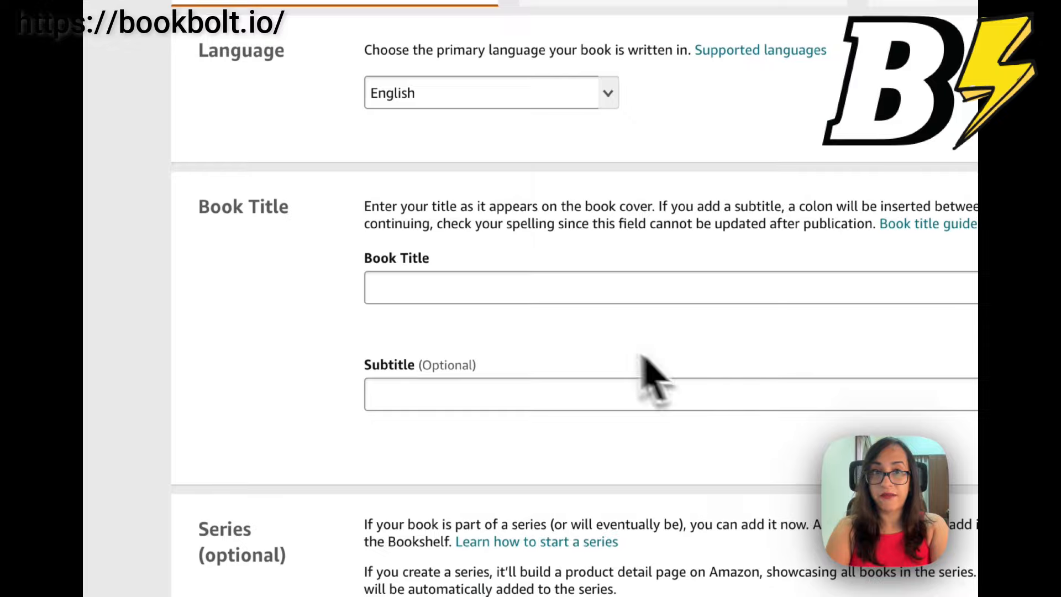
# Set the book title to "Student Planner 100 days" and the subtitle to "Plan 100 days of your life for a successful 2024"
pyautogui.click(476, 288)
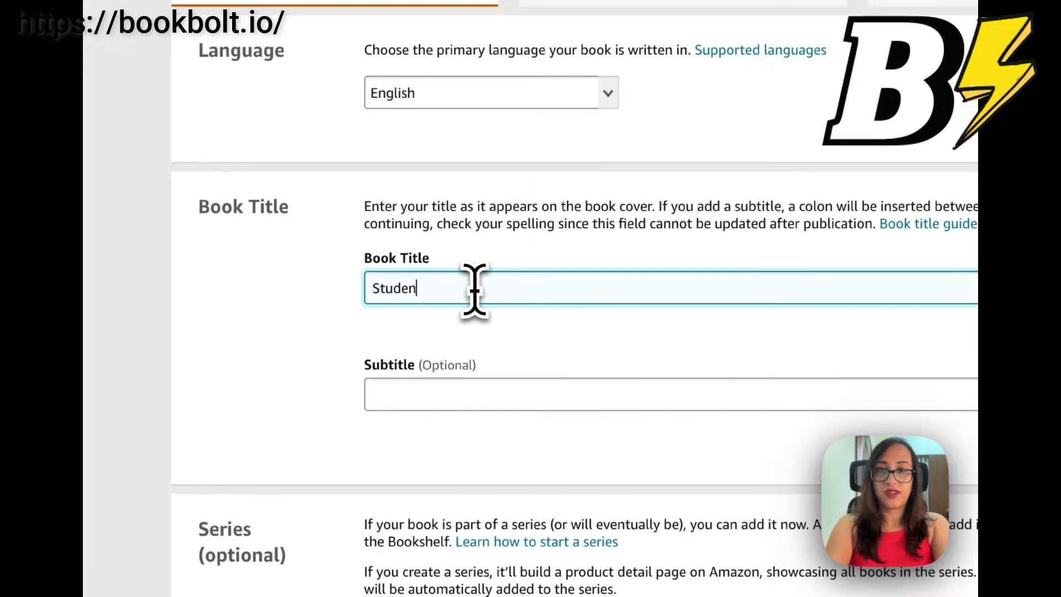
pyautogui.write('Student Planner 100 days')
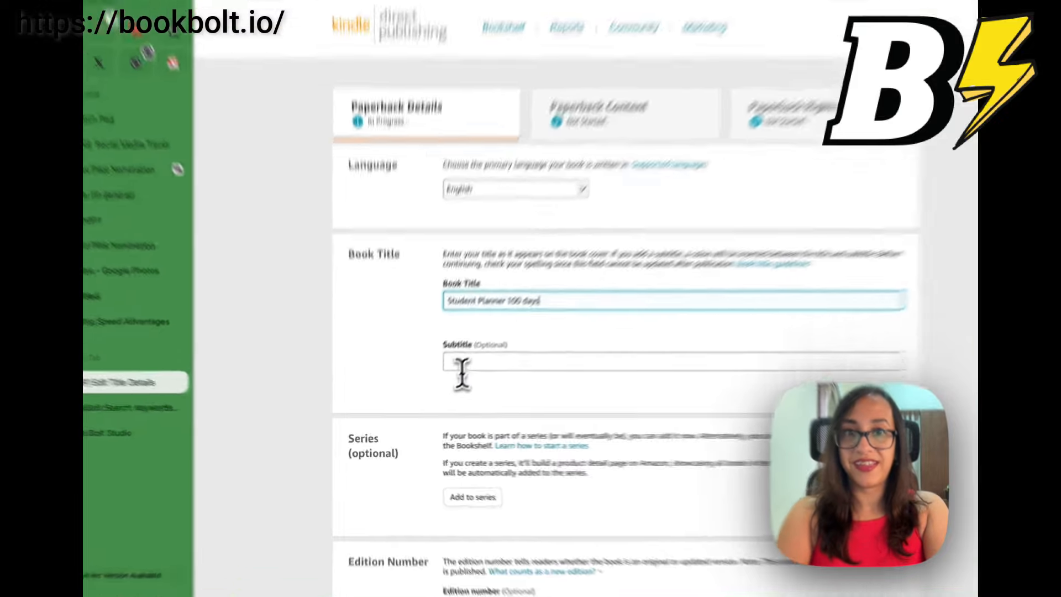
pyautogui.click(462, 372)
pyautogui.write('Plann')
pyautogui.write('our')
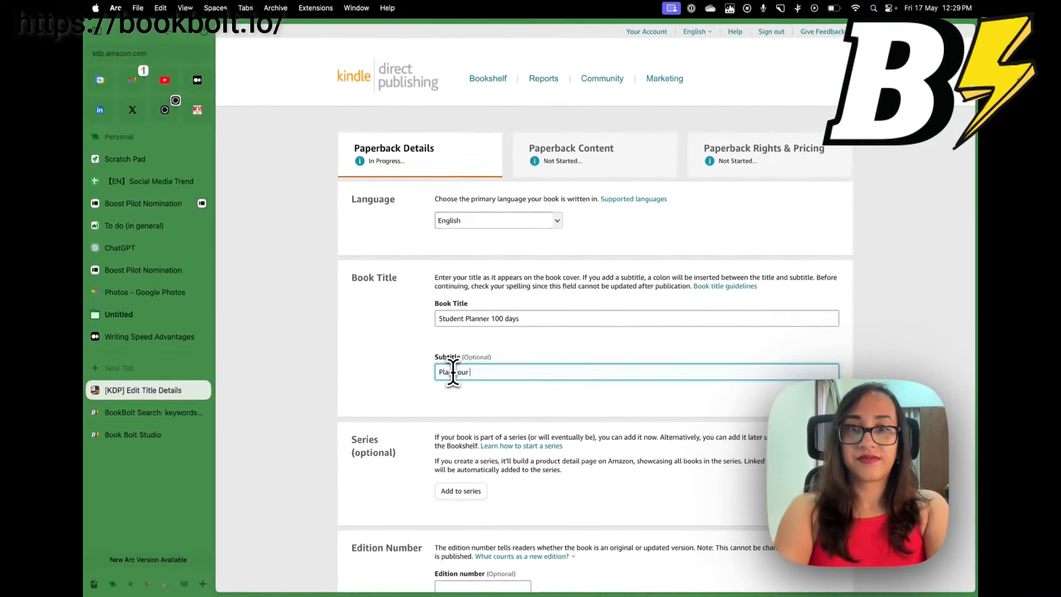
pyautogui.press('BackSpace')
pyautogui.press('BackSpace')
pyautogui.press('BackSpace')
pyautogui.press('BackSpace')
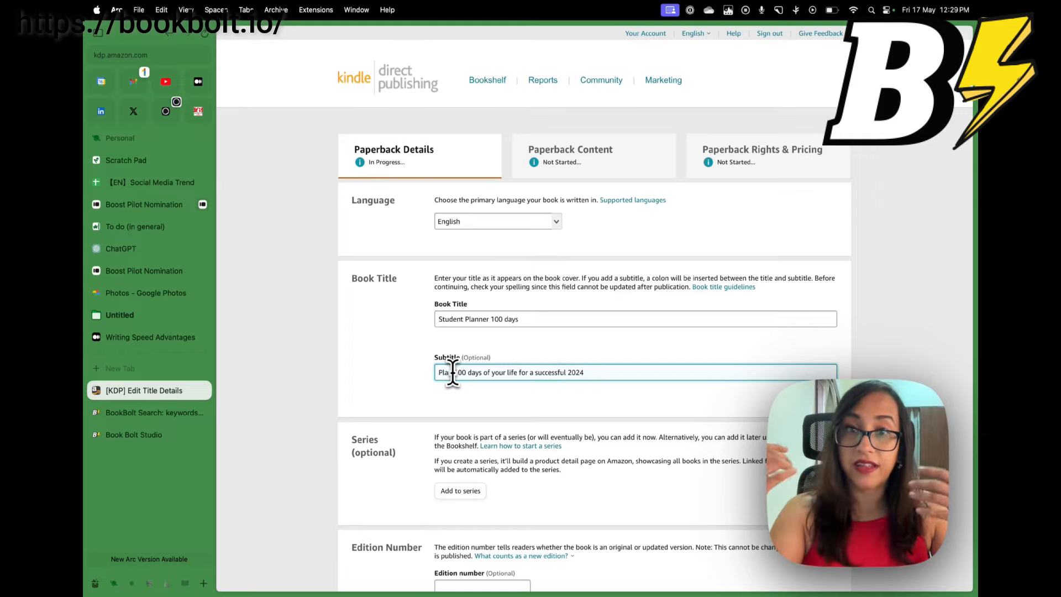
# Look over the remaining paperback details, from series, edition, author and contributors to the description and publishing rights
pyautogui.scroll(-6, 453, 372)
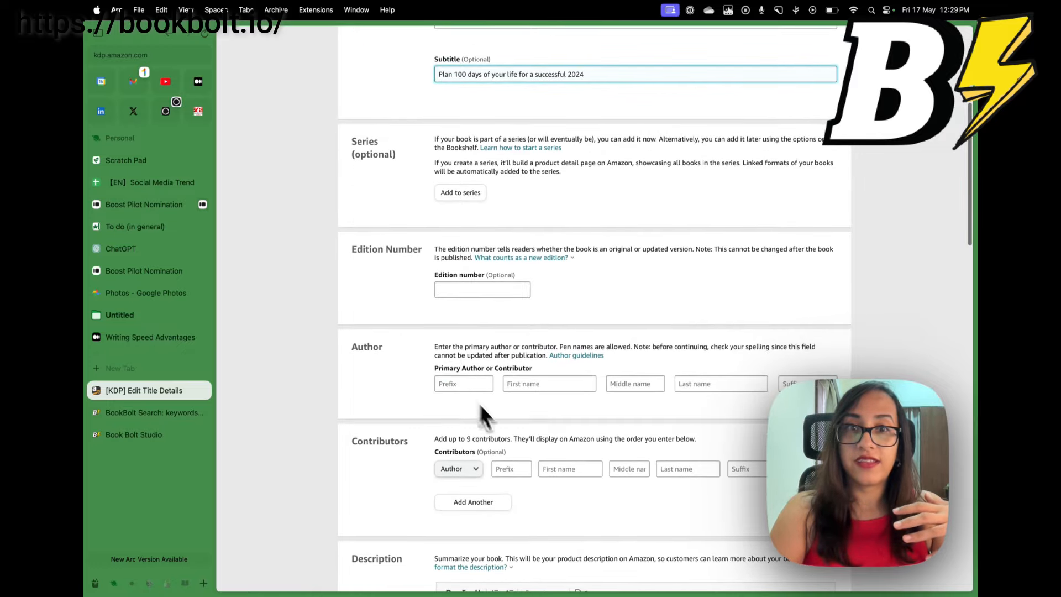
pyautogui.scroll(-2, 475, 375)
pyautogui.click(456, 492)
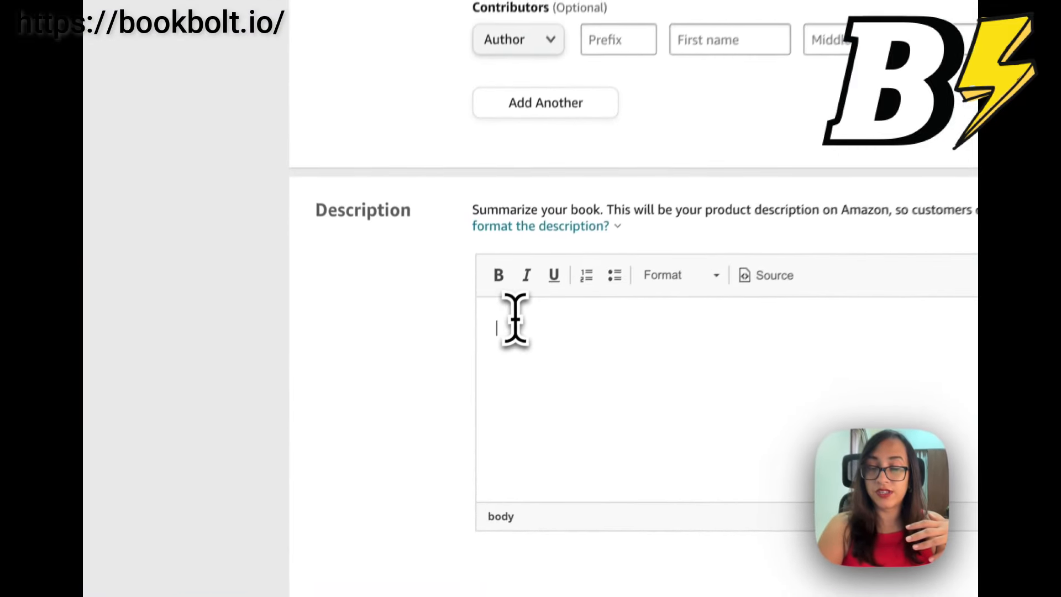
pyautogui.scroll(-4, 517, 313)
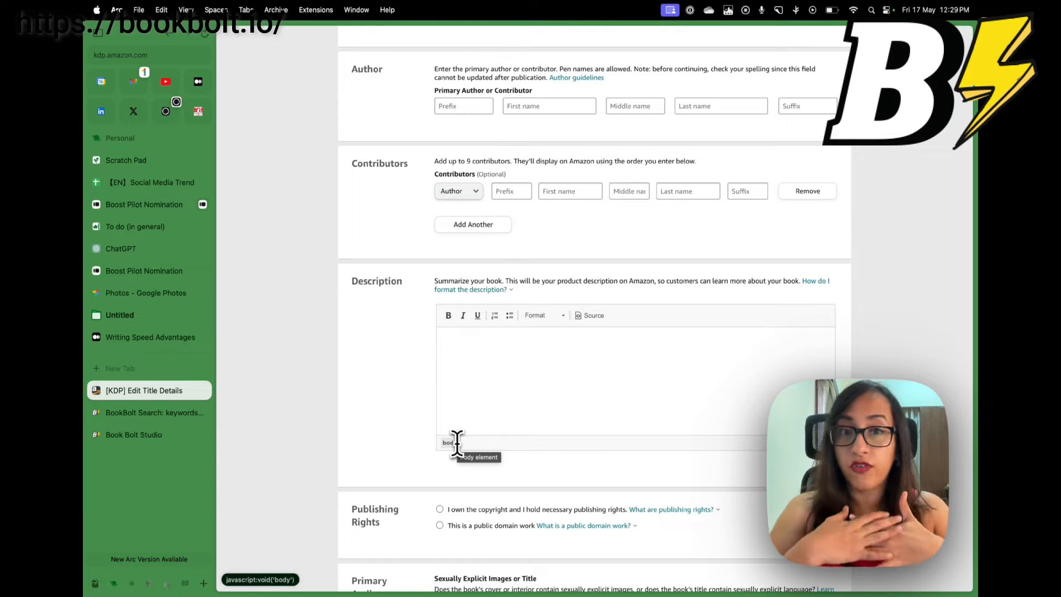
pyautogui.scroll(-3, 457, 442)
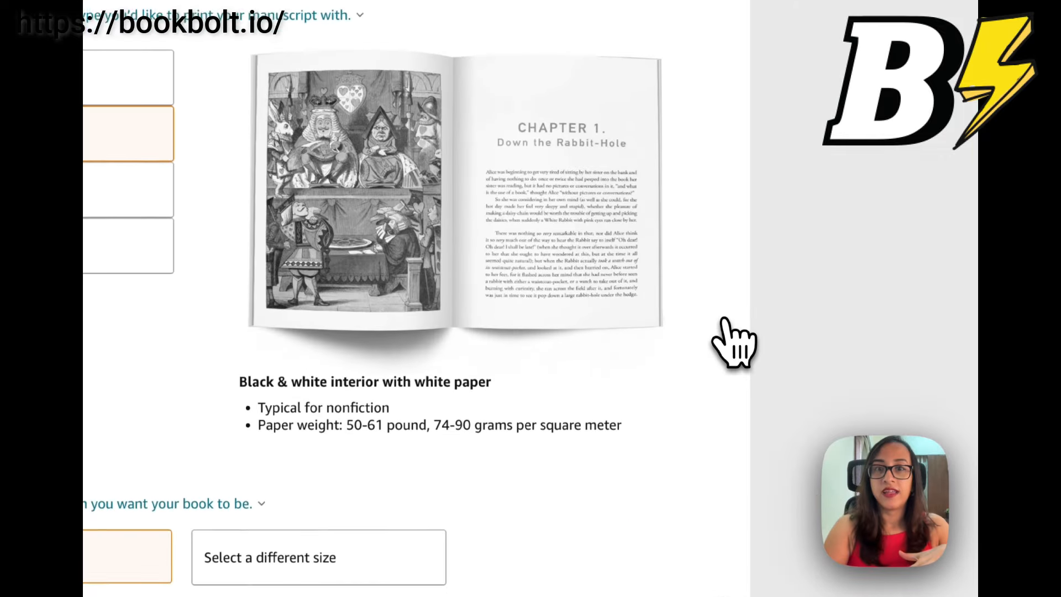
# Set the paperback's trim size to 5 x 8 in and its cover finish to Glossy
pyautogui.scroll(-5, 734, 343)
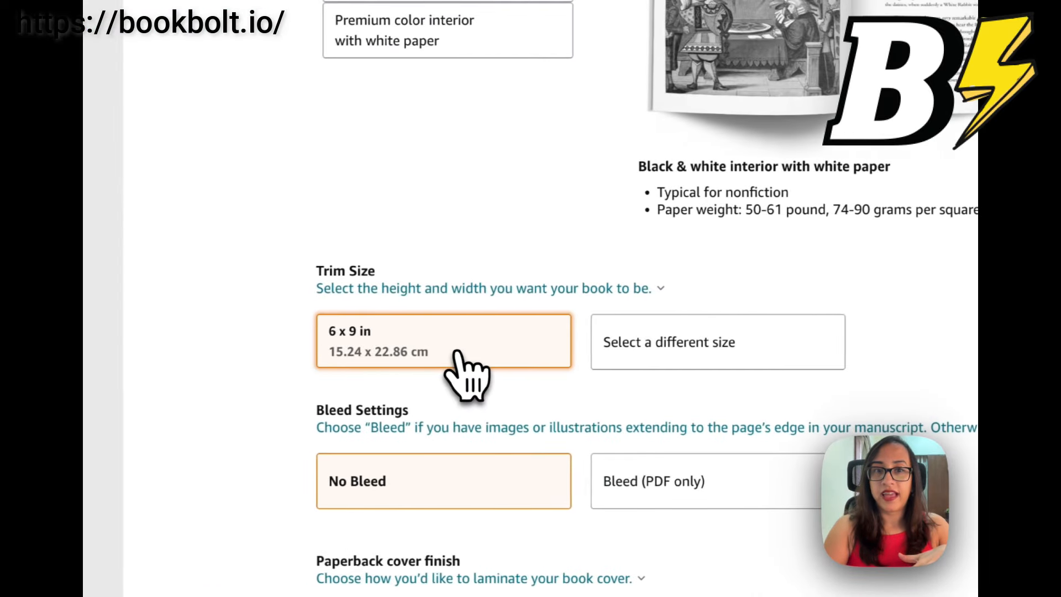
pyautogui.click(551, 343)
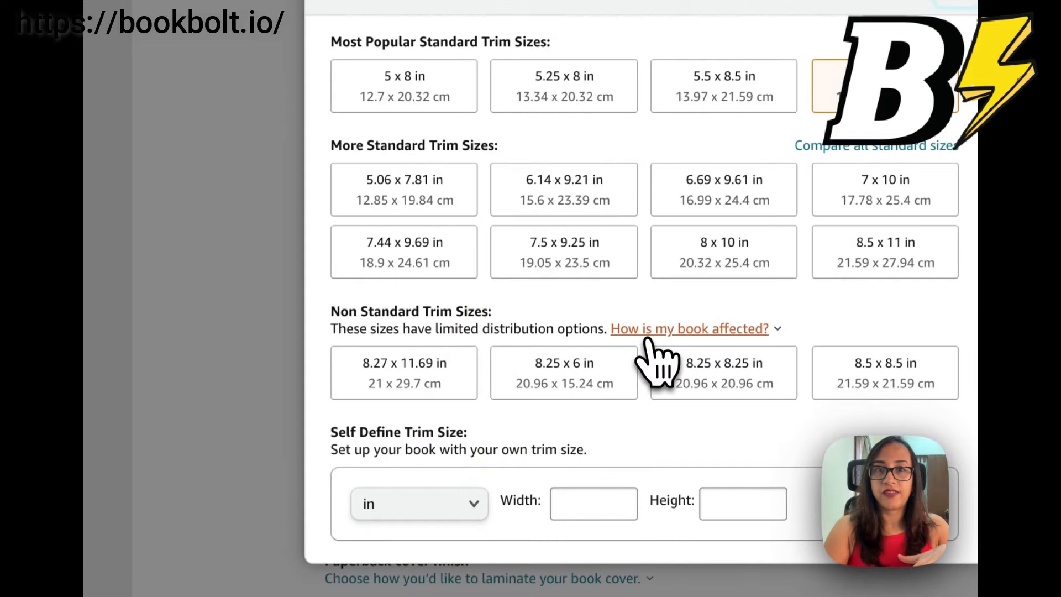
pyautogui.click(420, 98)
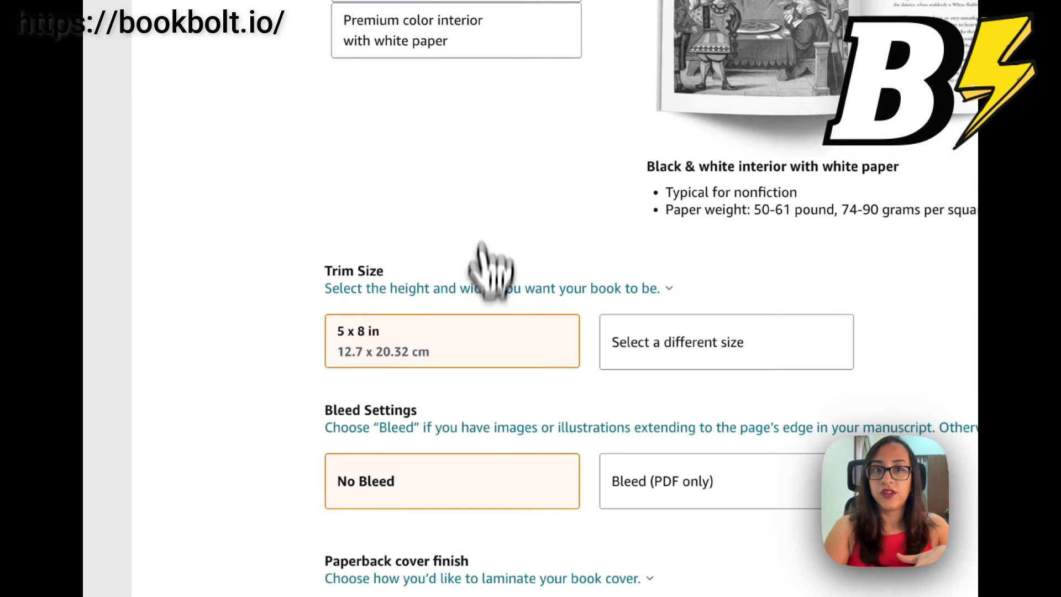
pyautogui.scroll(-3, 470, 368)
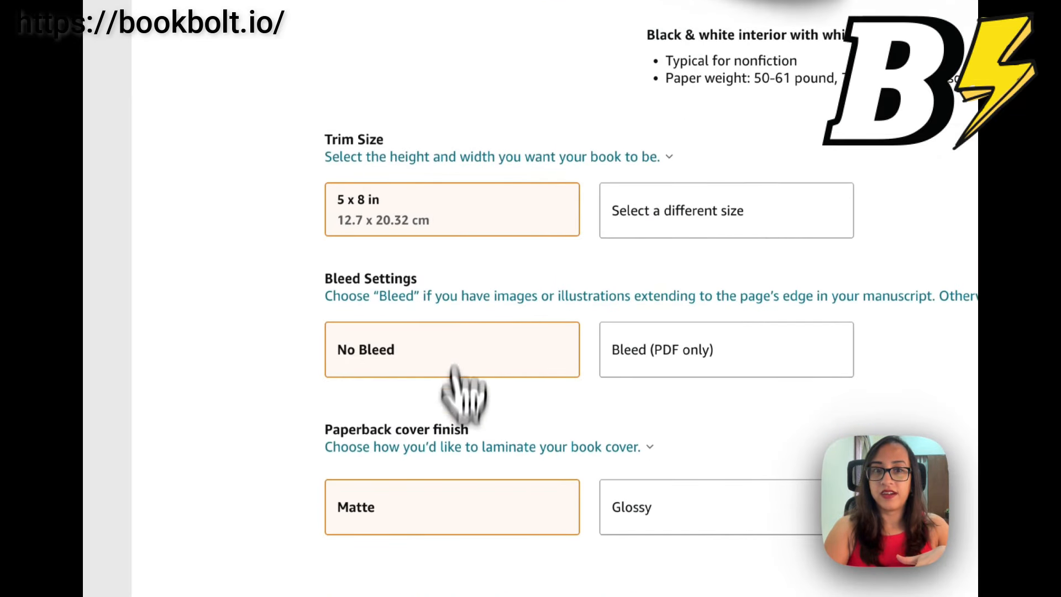
pyautogui.click(735, 409)
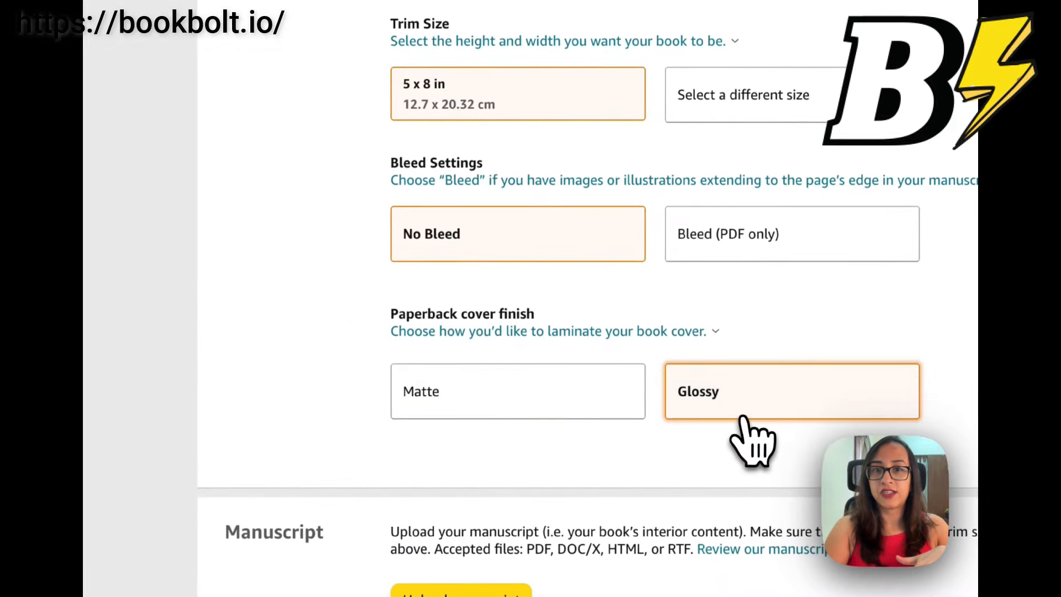
# Upload the Paperback Interior CMYK PDF from the Student Planner 2024 CMYK folder in Downloads as the manuscript
pyautogui.scroll(-6, 597, 411)
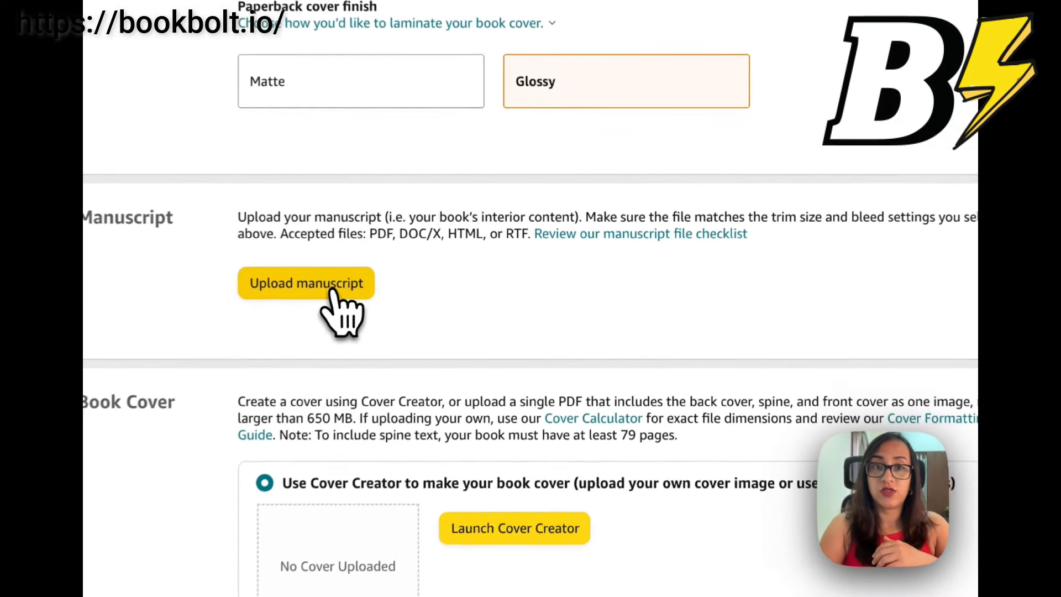
pyautogui.click(320, 290)
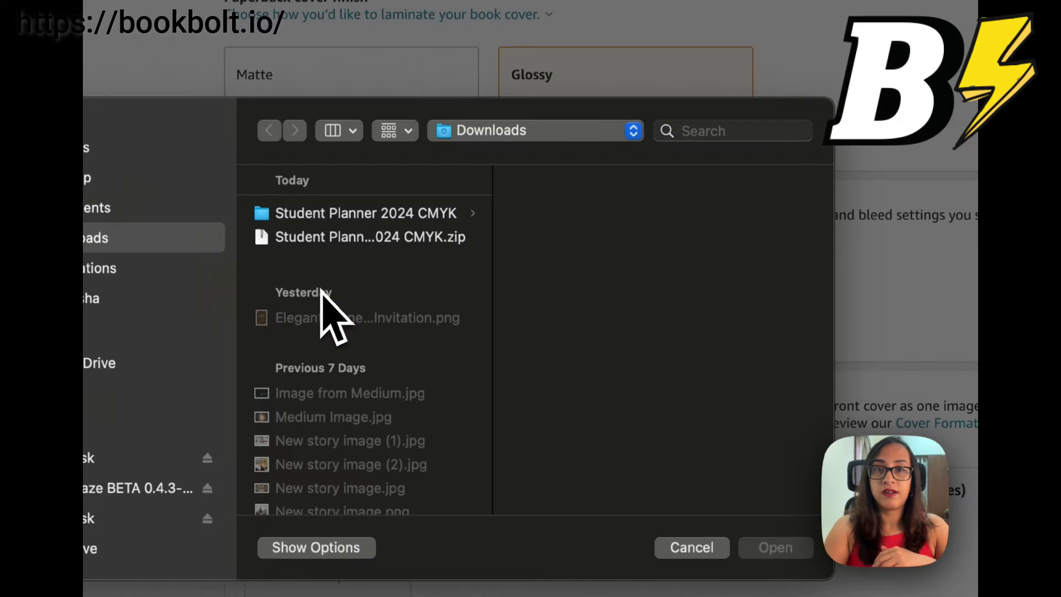
pyautogui.click(313, 218)
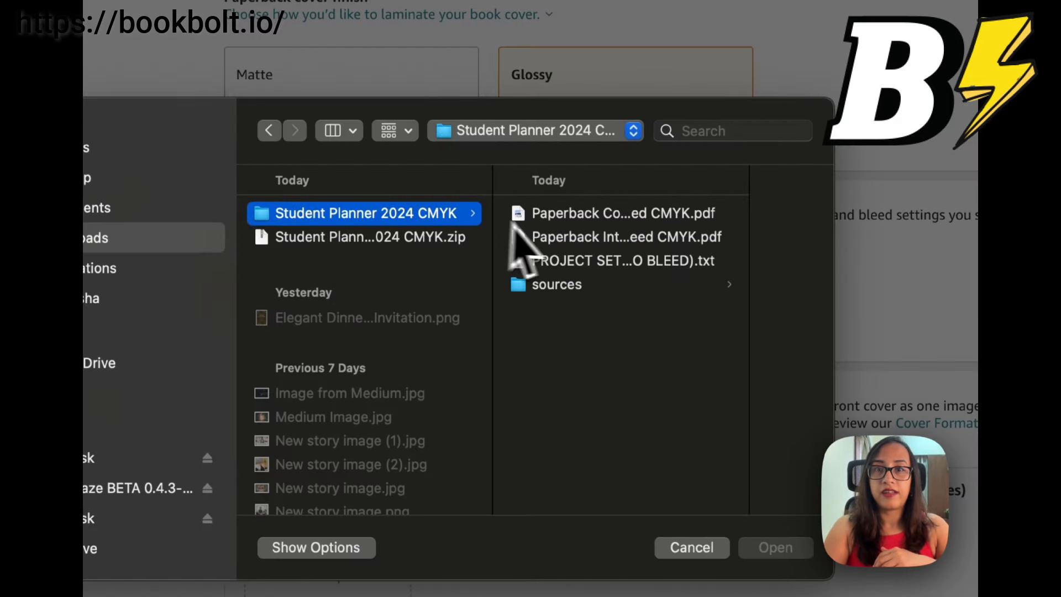
pyautogui.click(580, 244)
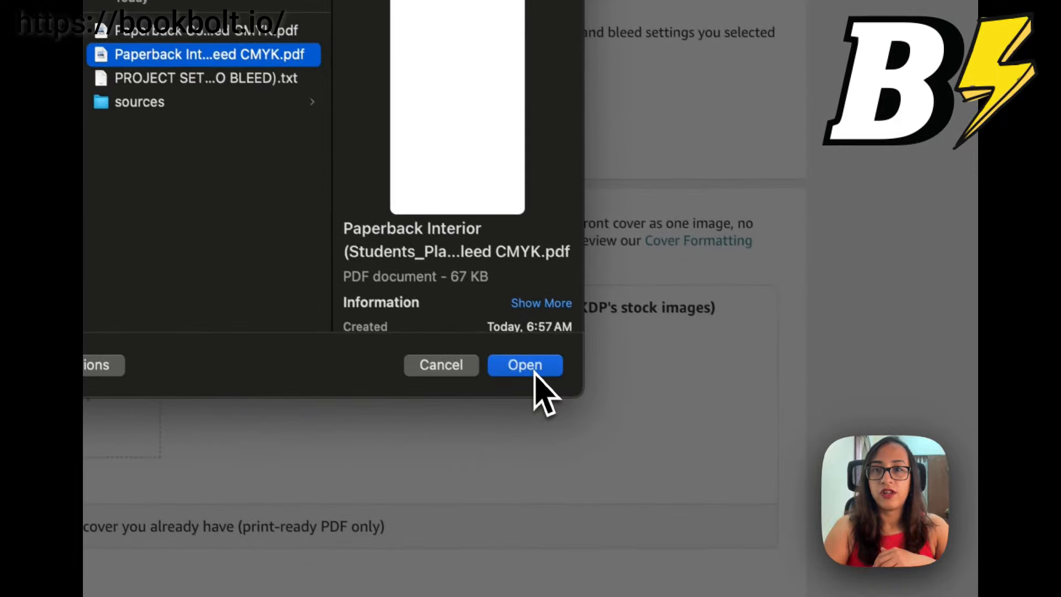
pyautogui.click(779, 547)
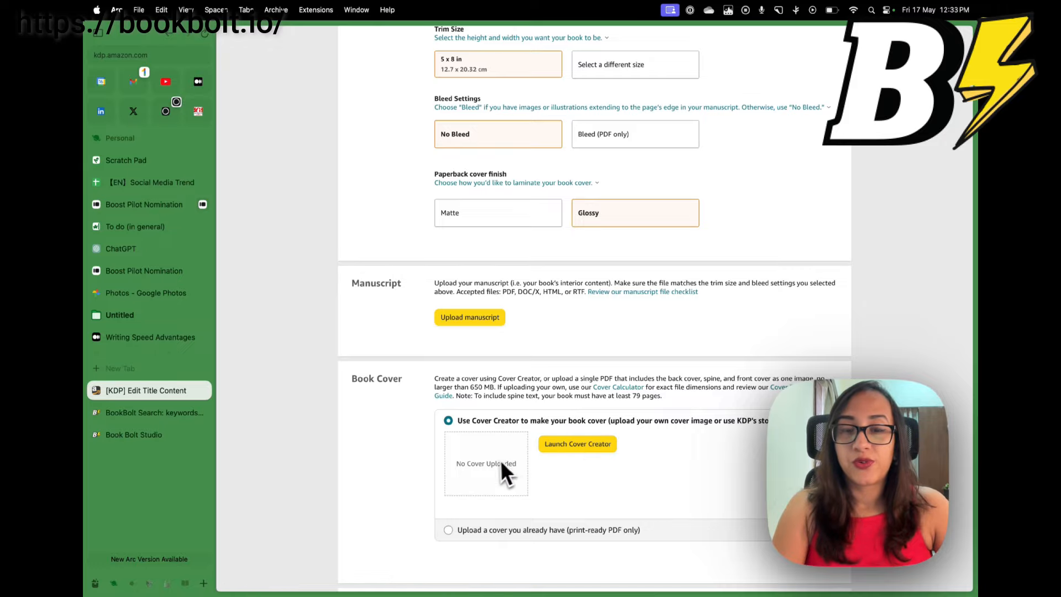
# Choose to upload an existing print-ready cover and upload the Paperback Cover CMYK PDF from the Student Planner 2024 CMYK folder
pyautogui.scroll(-3, 498, 464)
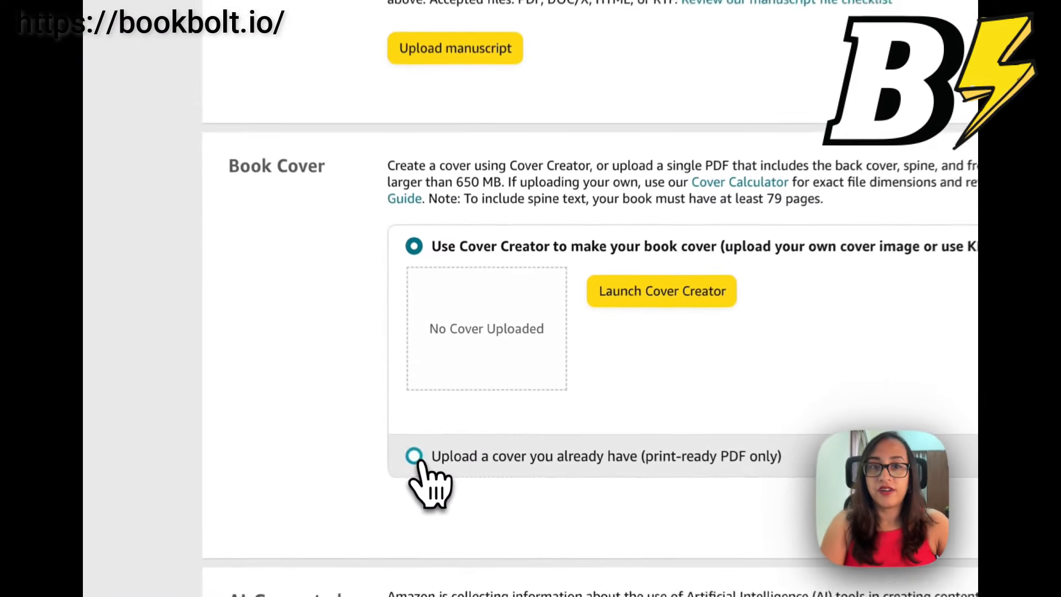
pyautogui.click(414, 455)
pyautogui.scroll(-3, 422, 475)
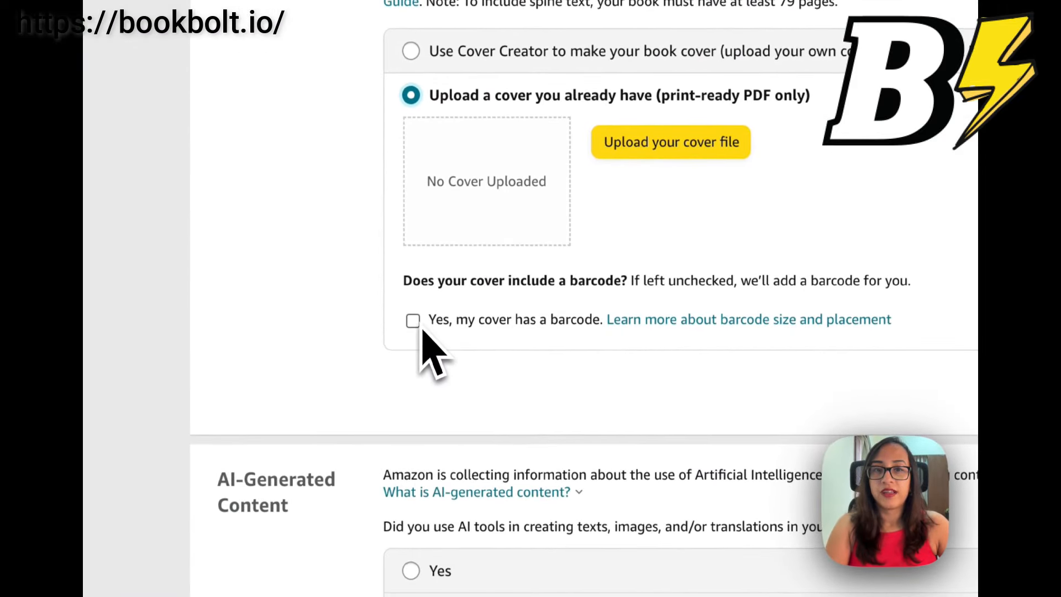
pyautogui.scroll(2, 436, 318)
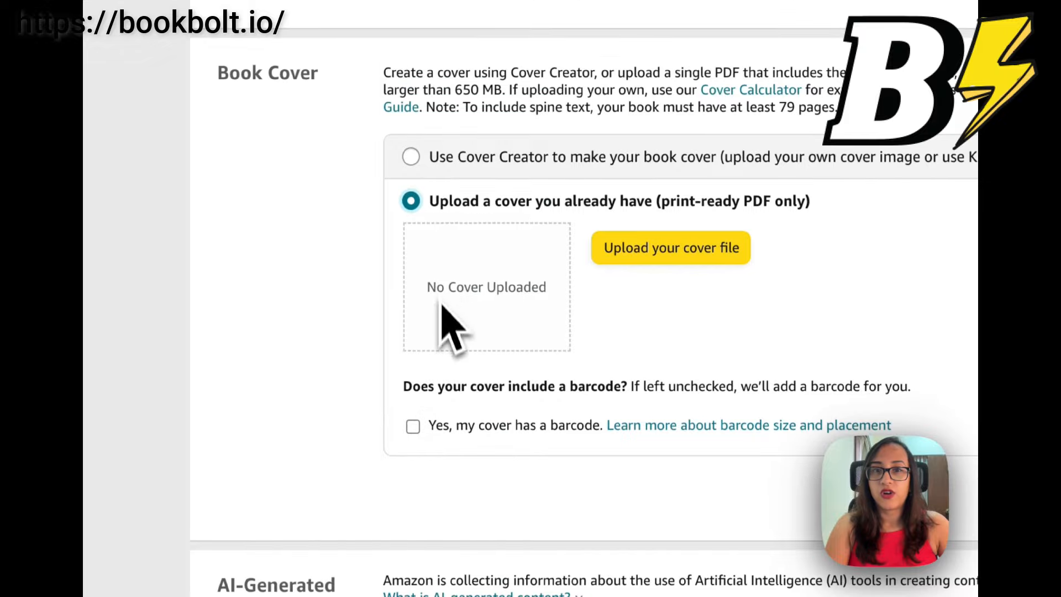
pyautogui.click(647, 259)
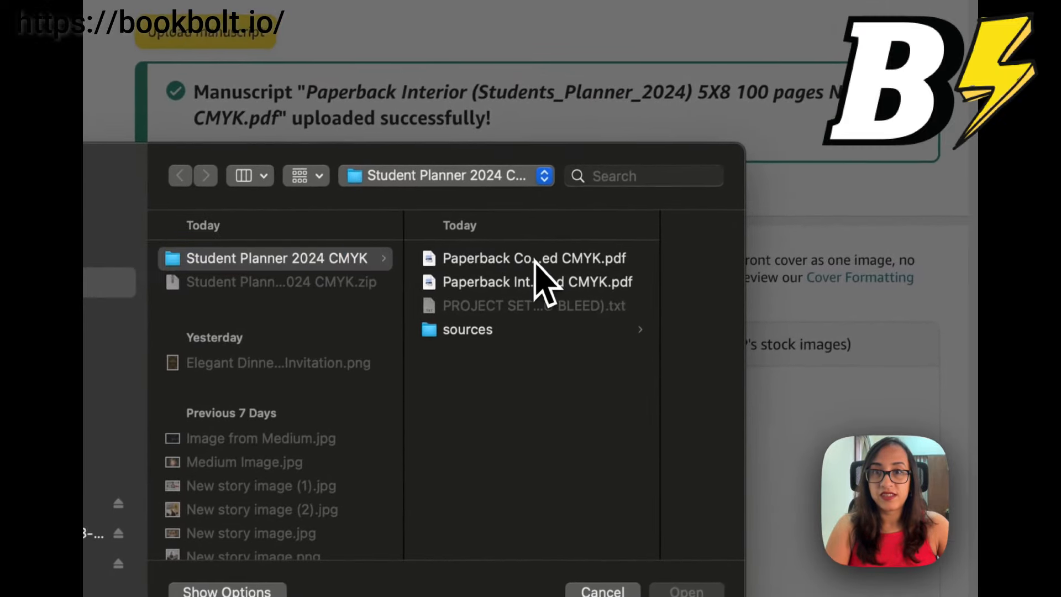
pyautogui.click(563, 237)
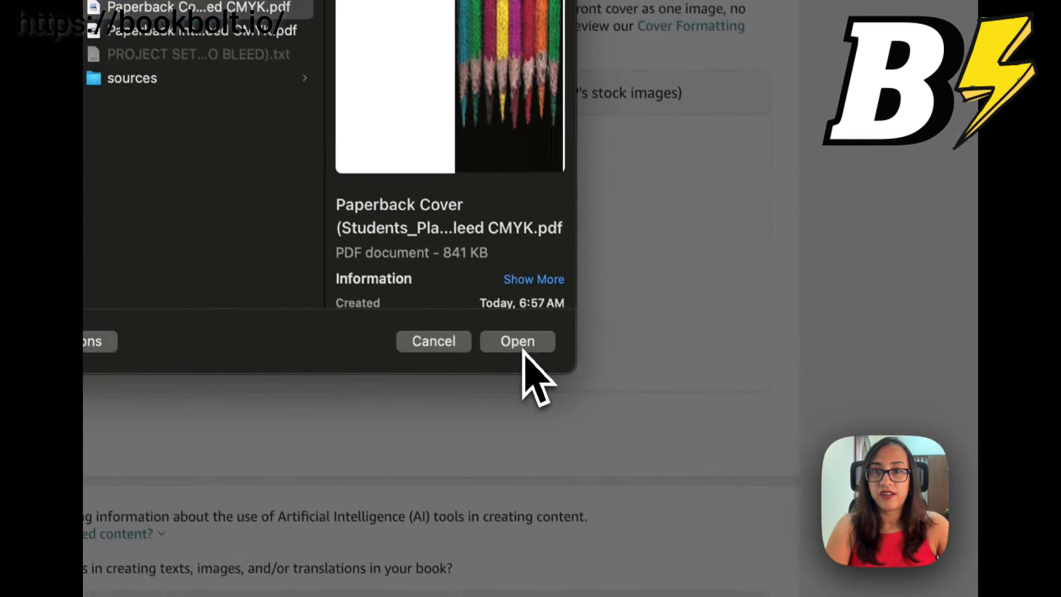
pyautogui.click(523, 347)
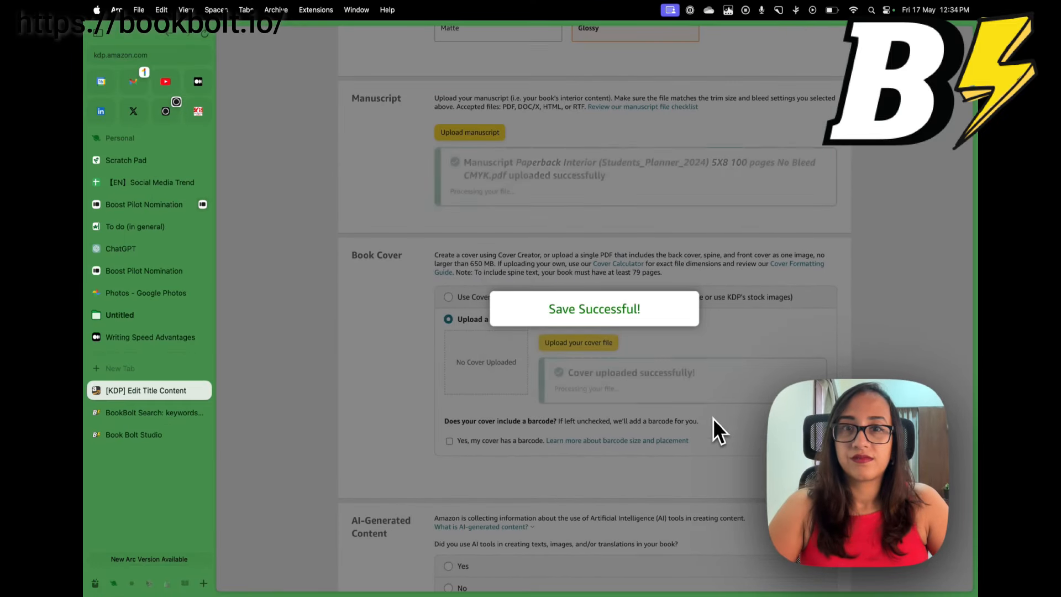
# Answer No to the question about using AI tools in the book, then save the content and continue to pricing
pyautogui.scroll(-6, 713, 419)
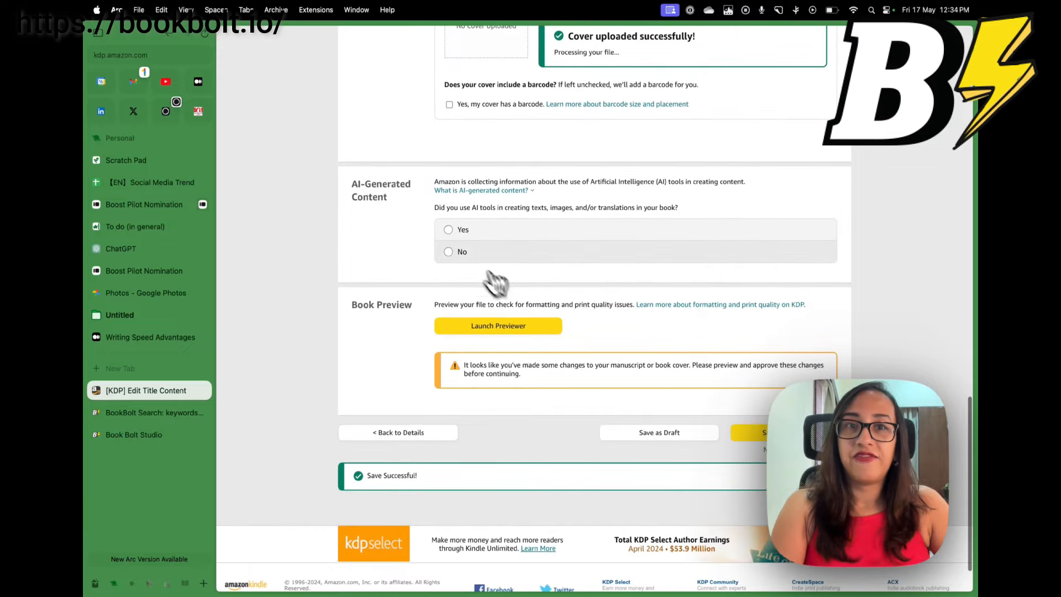
pyautogui.click(450, 252)
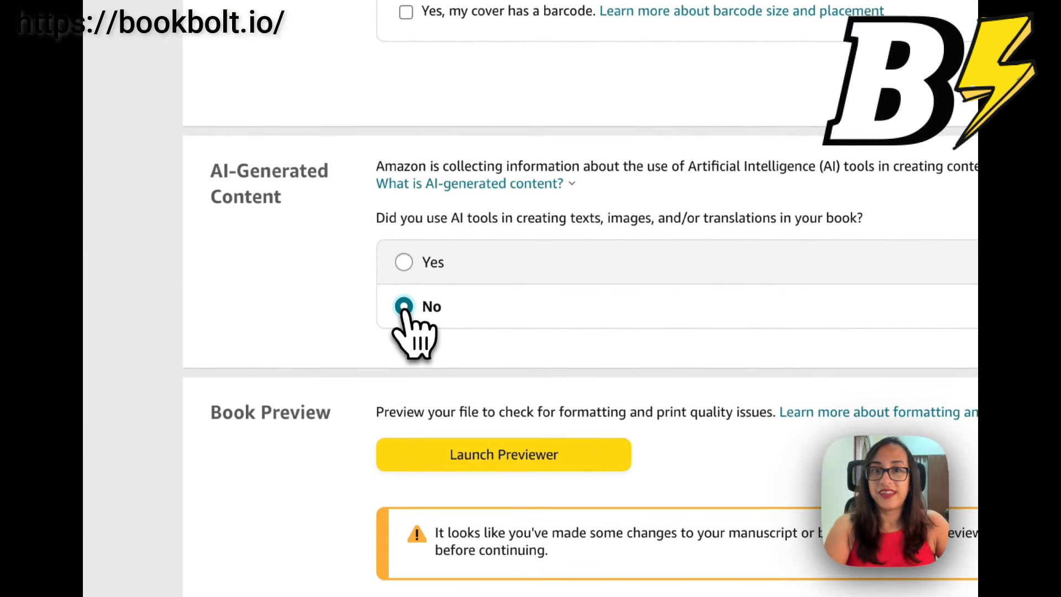
pyautogui.scroll(-2, 409, 320)
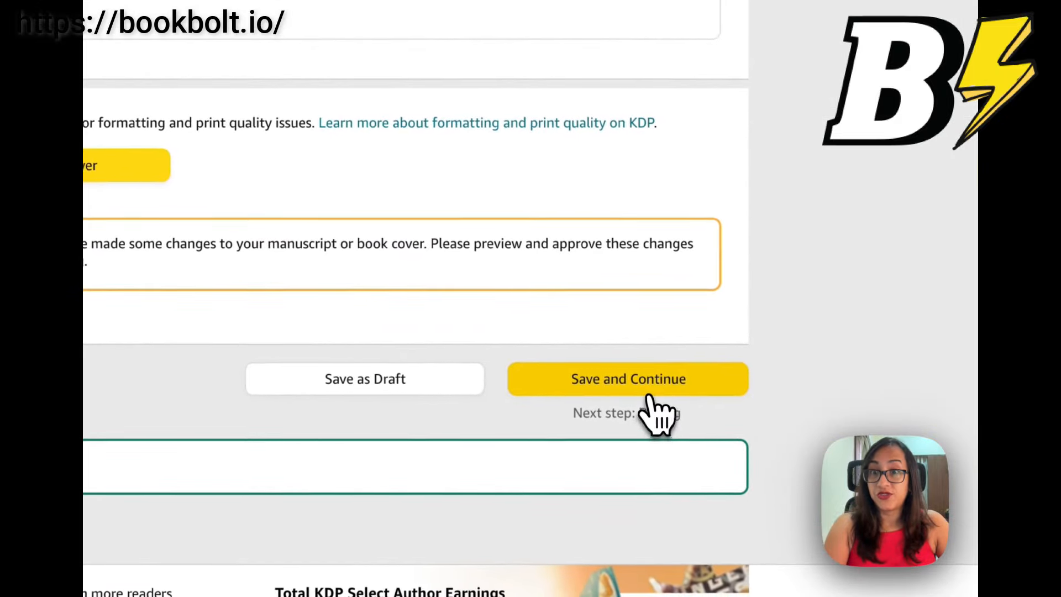
pyautogui.click(647, 393)
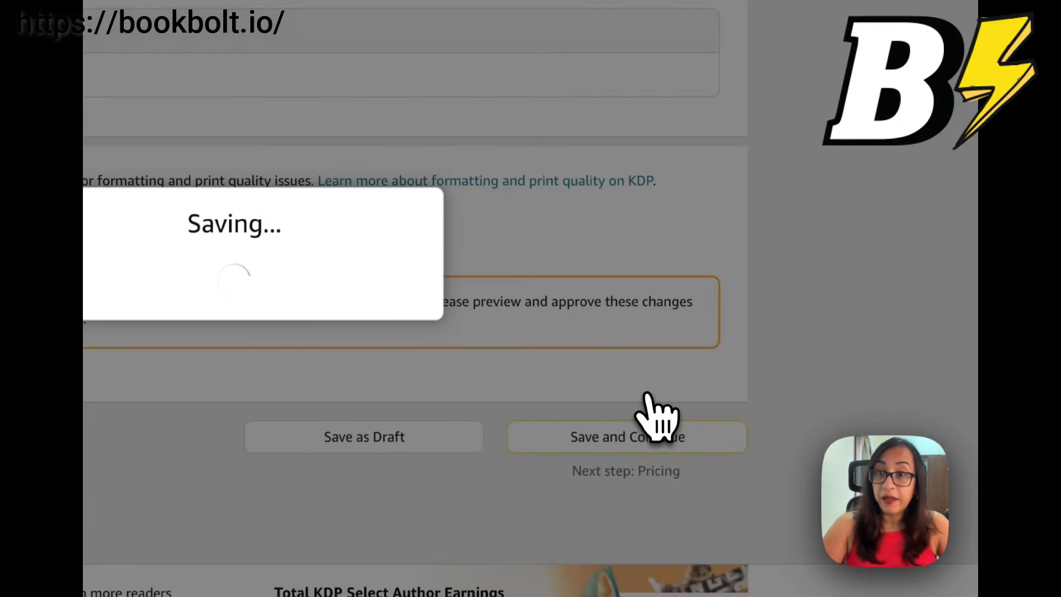